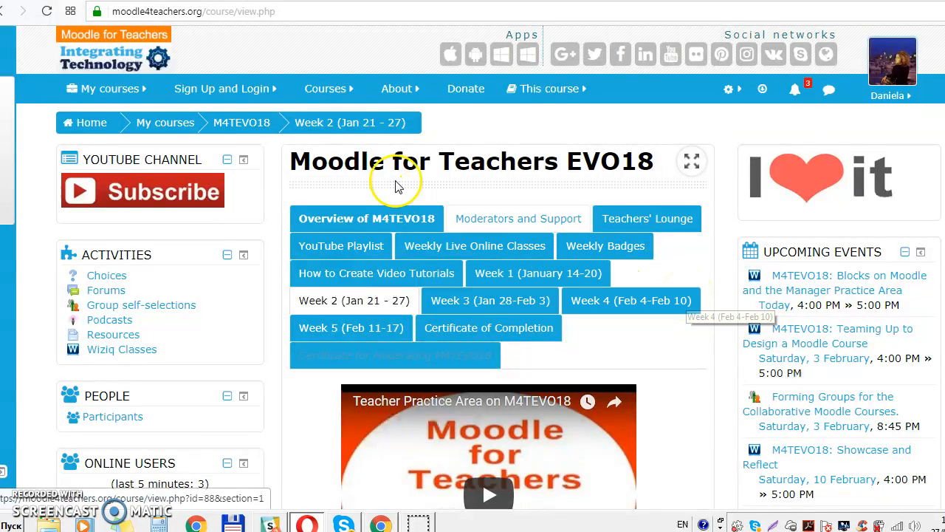
- Open the M4TEVO18 Teacher Practice Area course and turn editing on
mouse_move(120, 98)
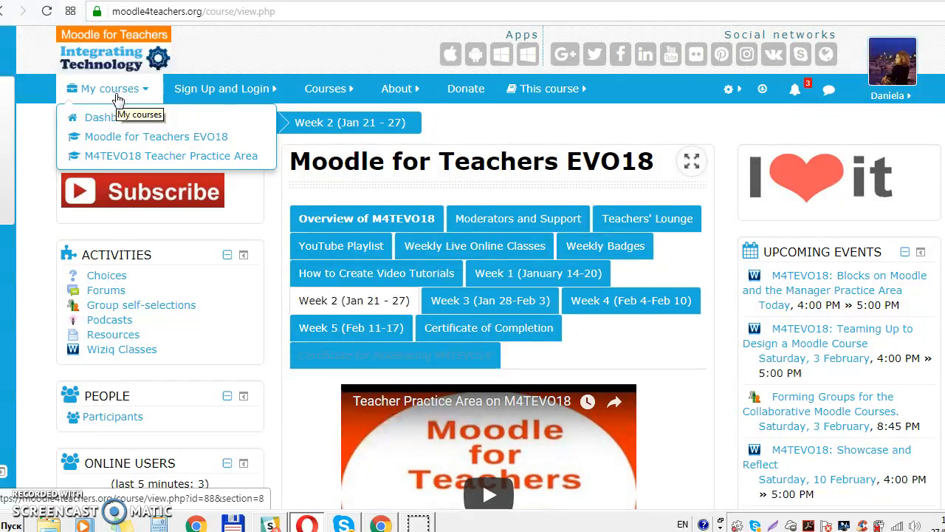
left_click(142, 161)
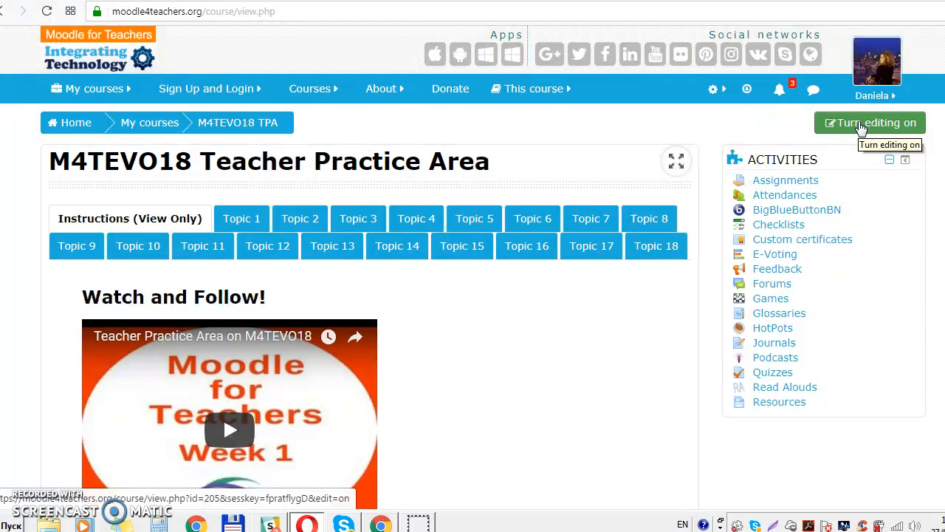
left_click(861, 129)
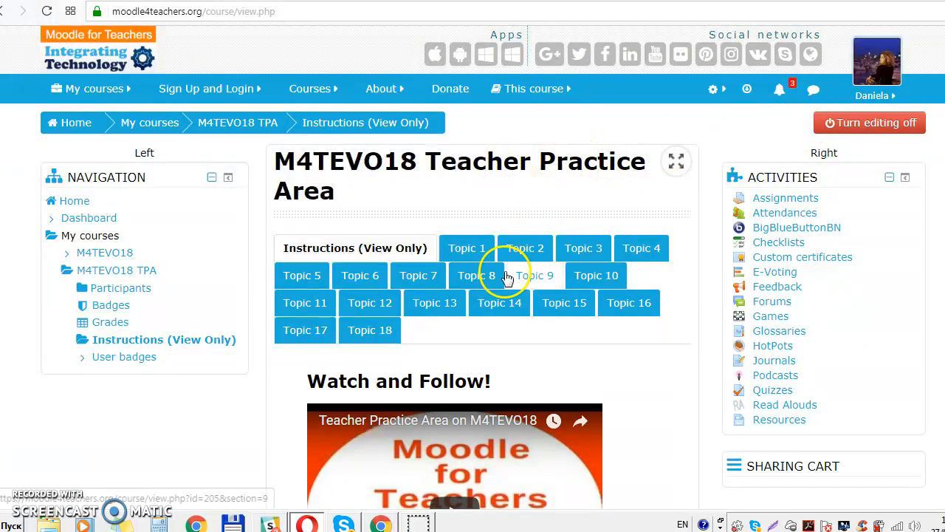
- Go to the Topic 12 section of the course and bring its list of activities into view
left_click(367, 309)
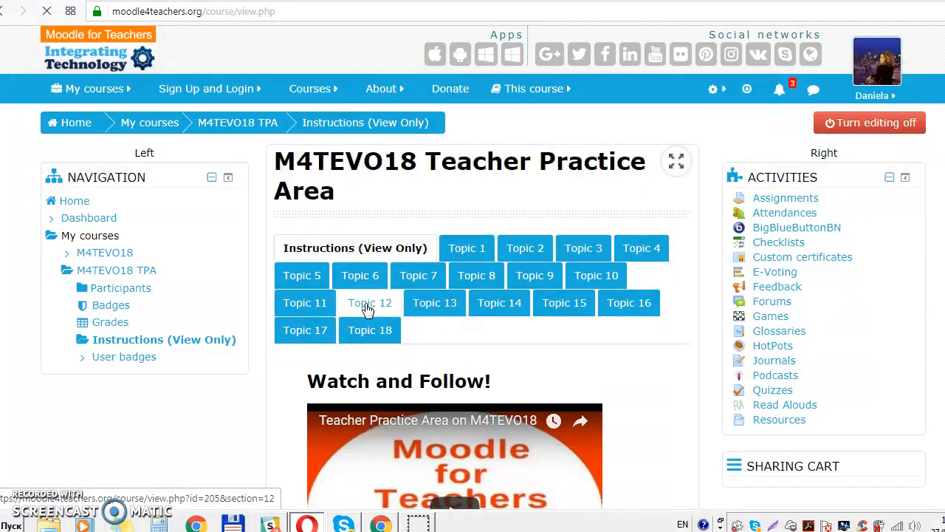
scroll(487, 312, "down", 2)
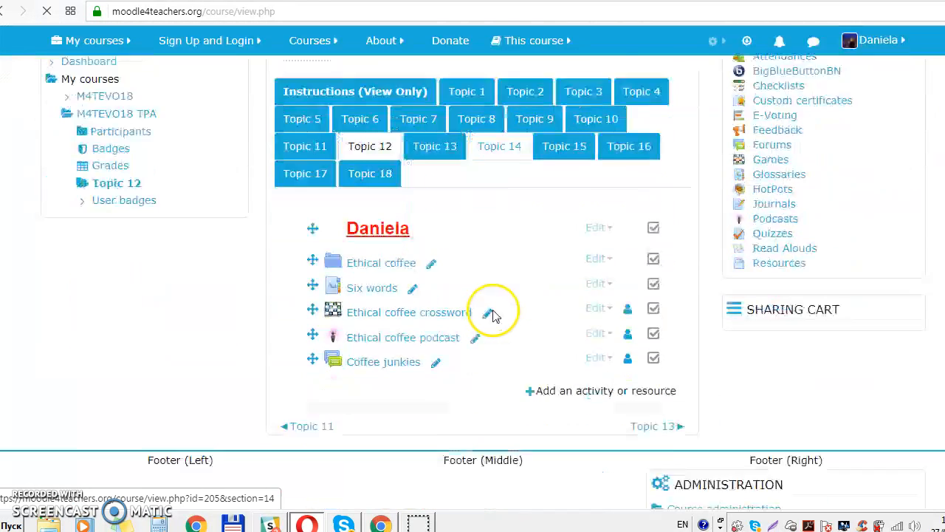
scroll(495, 313, "down", 1)
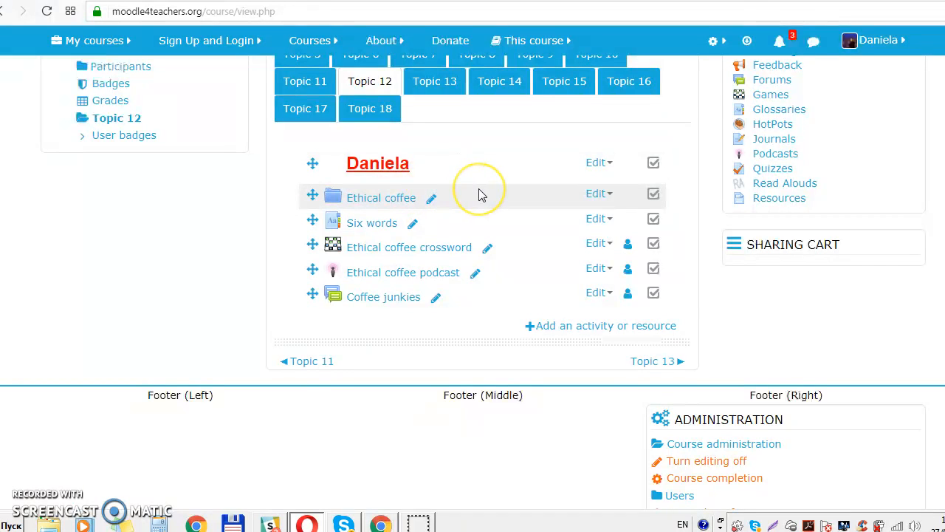
- Add a new Label resource to Topic 12
left_click(541, 329)
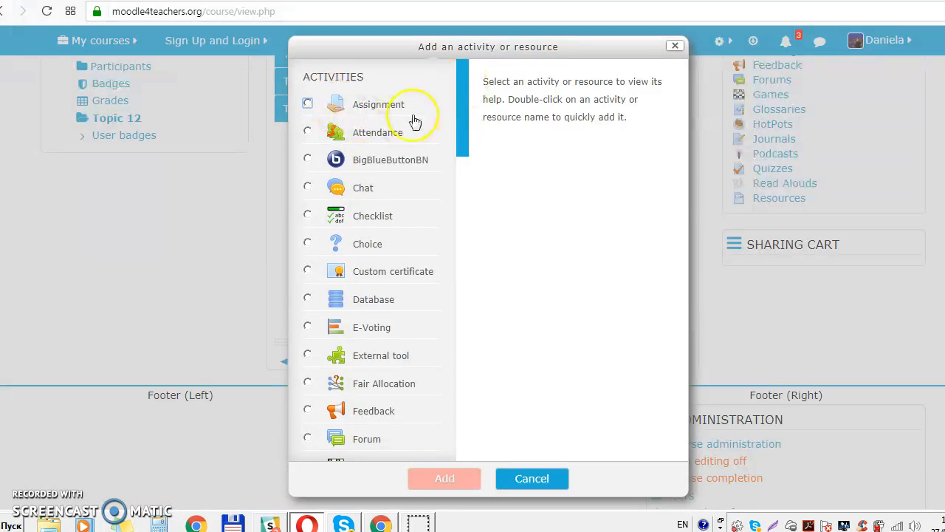
left_click_drag(460, 99, 454, 396)
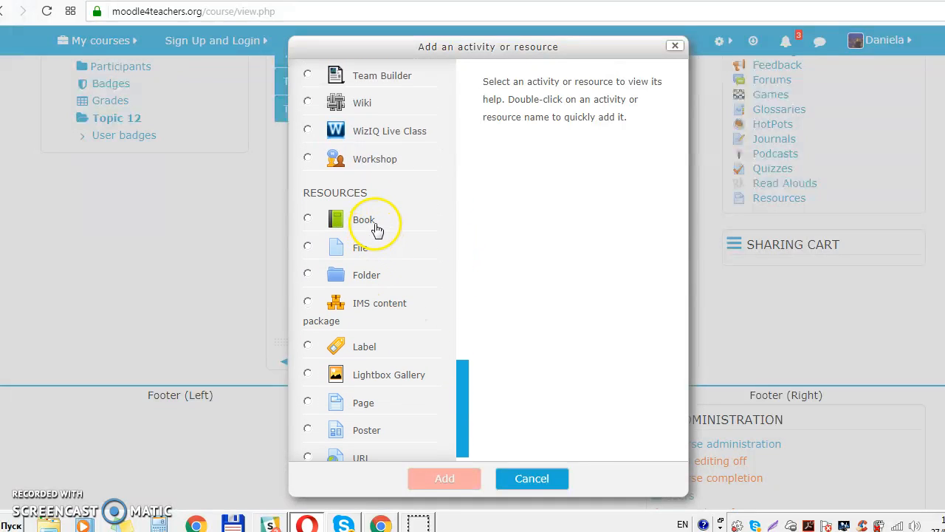
scroll(374, 259, "down", 1)
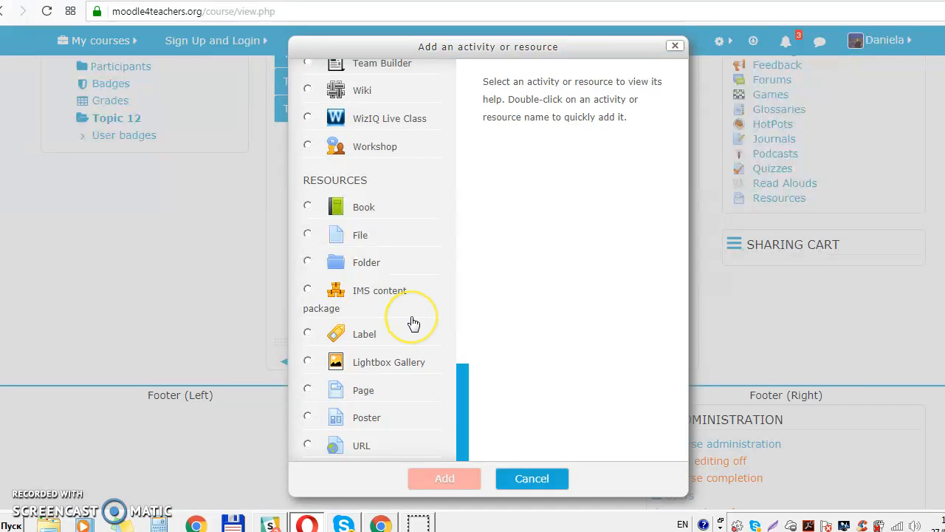
left_click(364, 336)
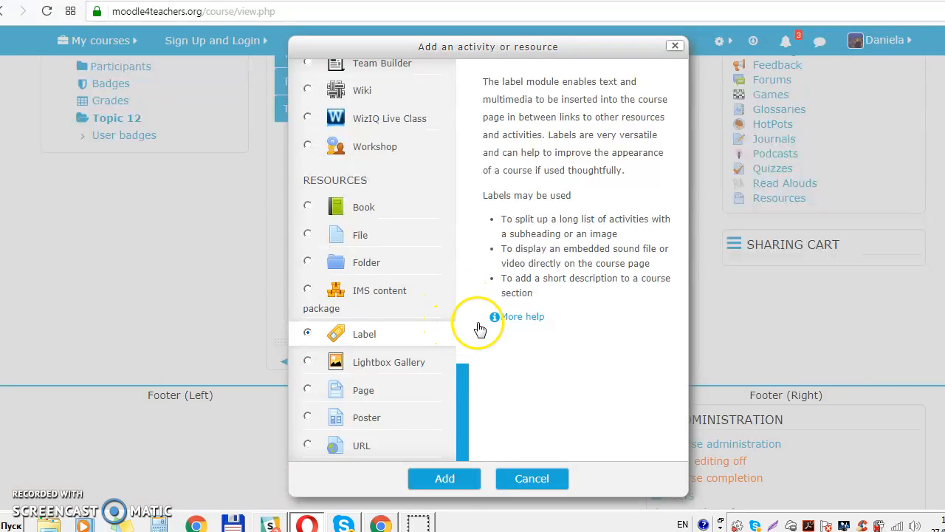
left_click(459, 479)
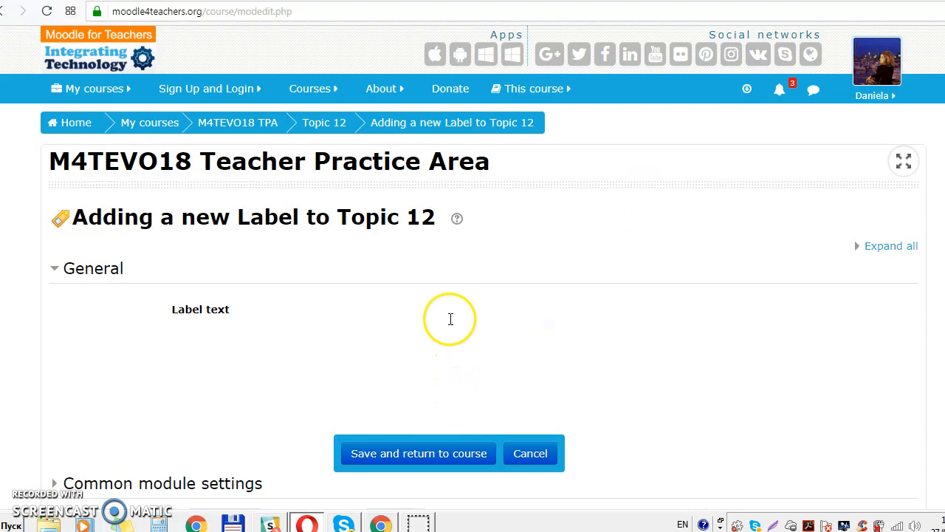
- Enter the teacher's first name as the label text and format it in Arial, size 5 (18pt), red
scroll(442, 322, "down", 1)
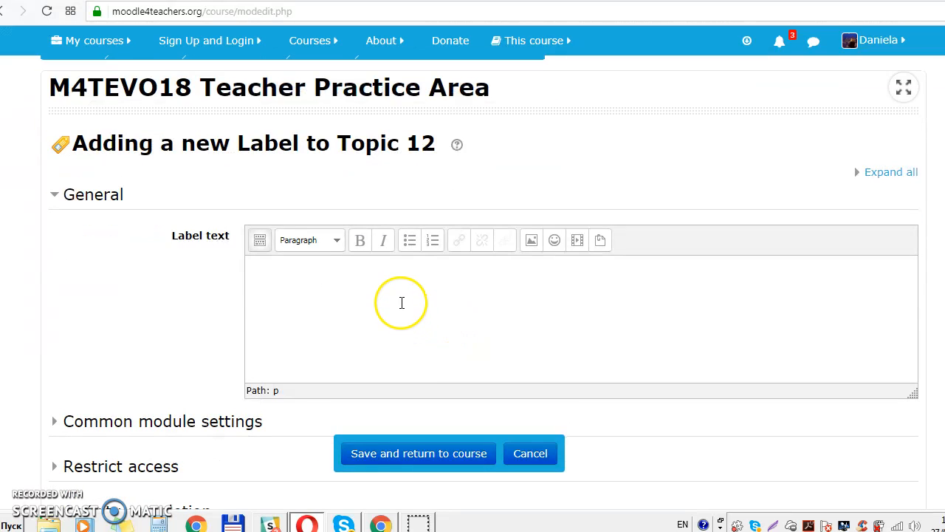
left_click(259, 244)
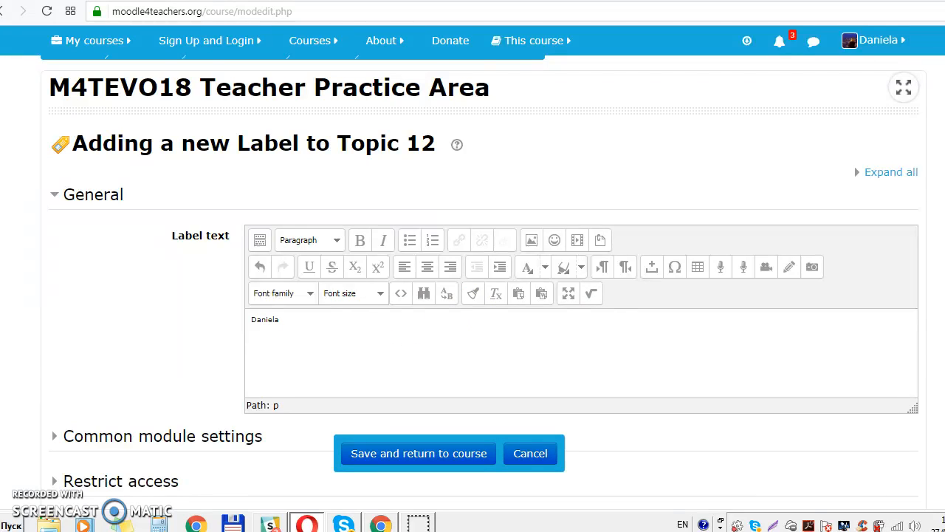
left_click(255, 316)
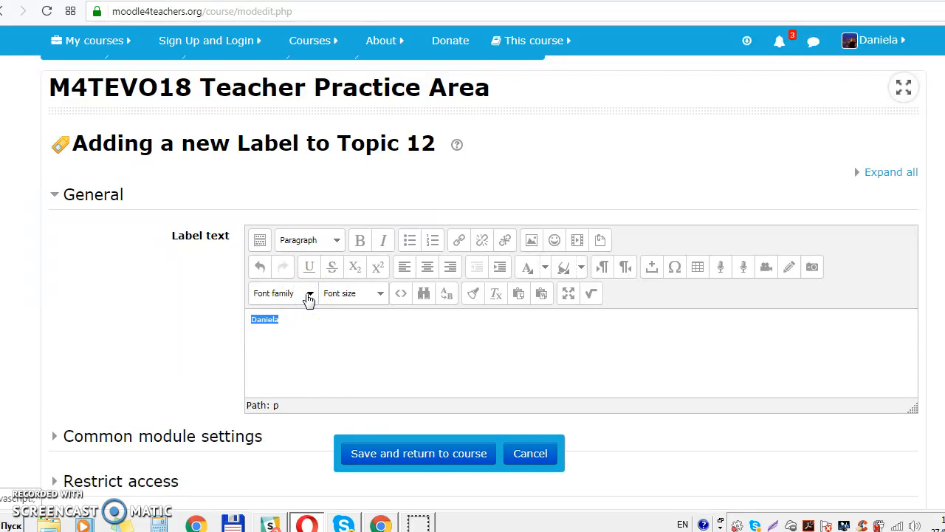
left_click(310, 294)
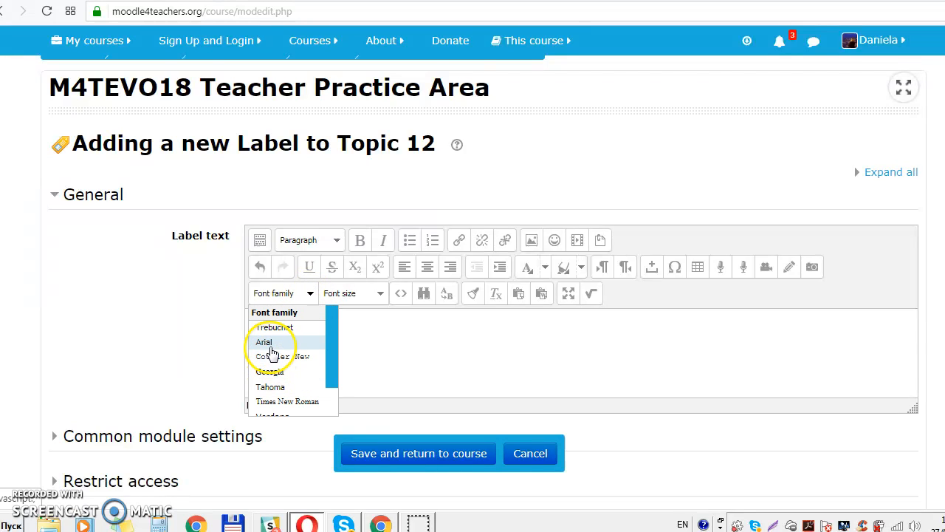
left_click(270, 346)
left_click(378, 296)
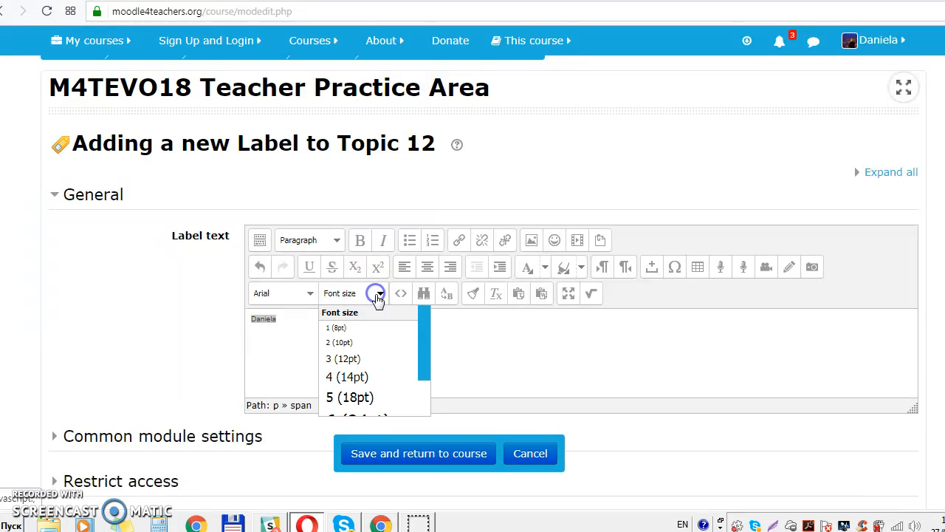
left_click(347, 395)
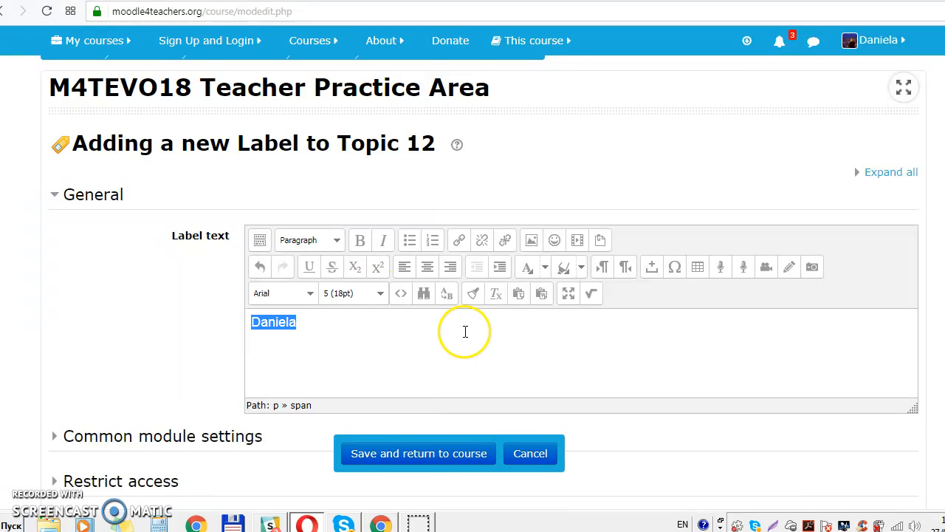
left_click(545, 267)
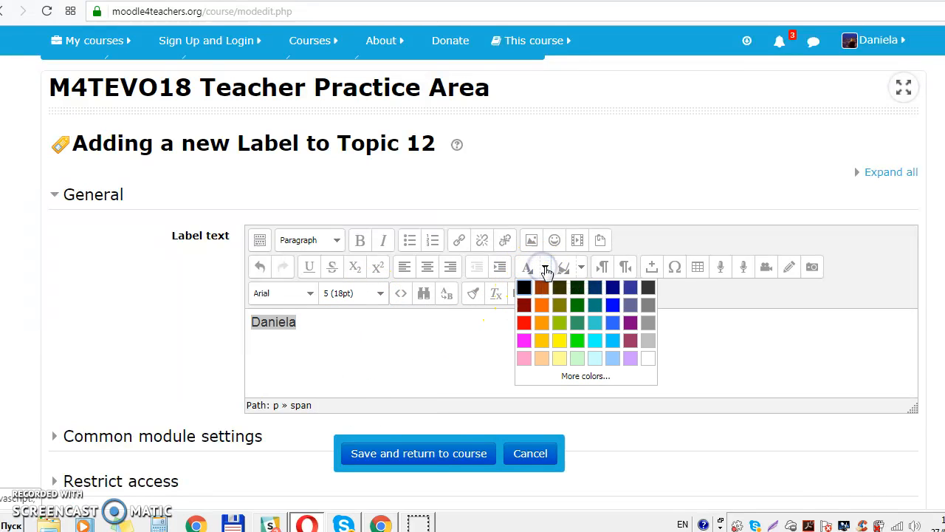
left_click(523, 323)
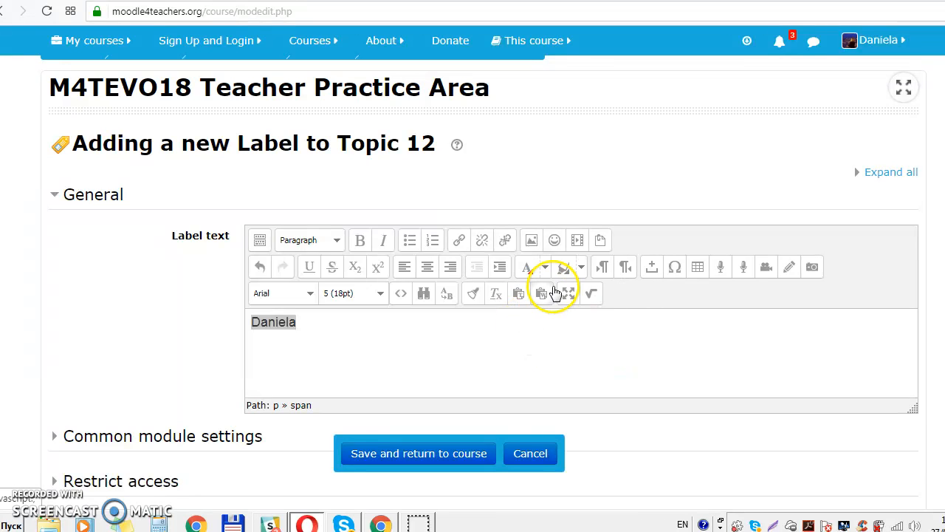
- Set the label's availability to Show on course page in the common module settings
scroll(440, 301, "down", 1)
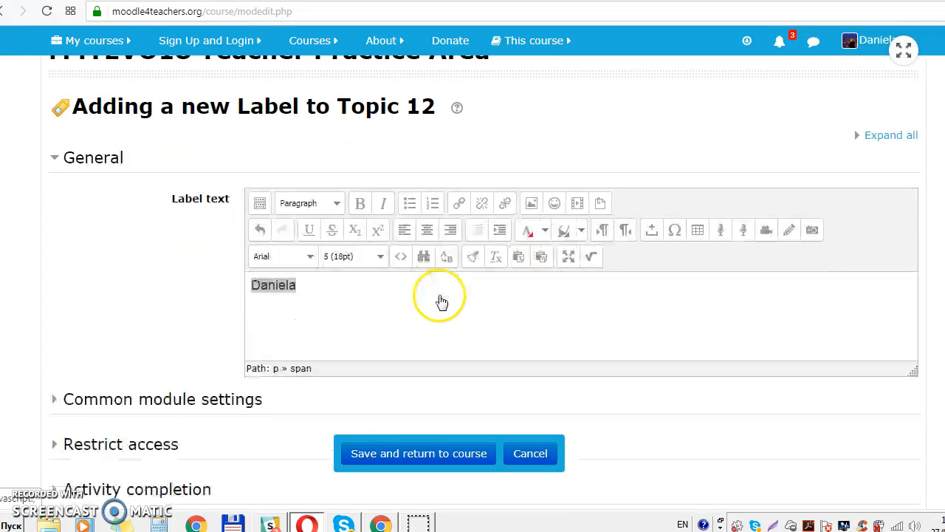
scroll(440, 301, "down", 3)
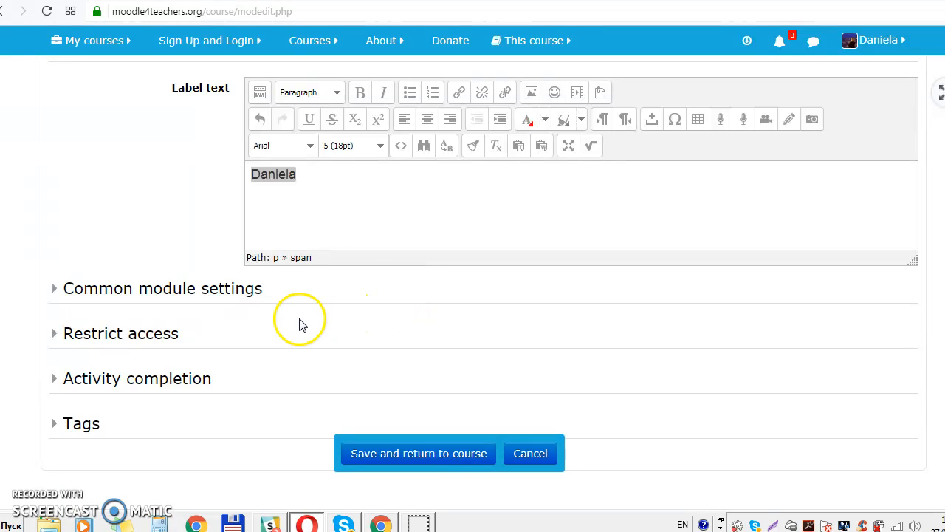
left_click(153, 293)
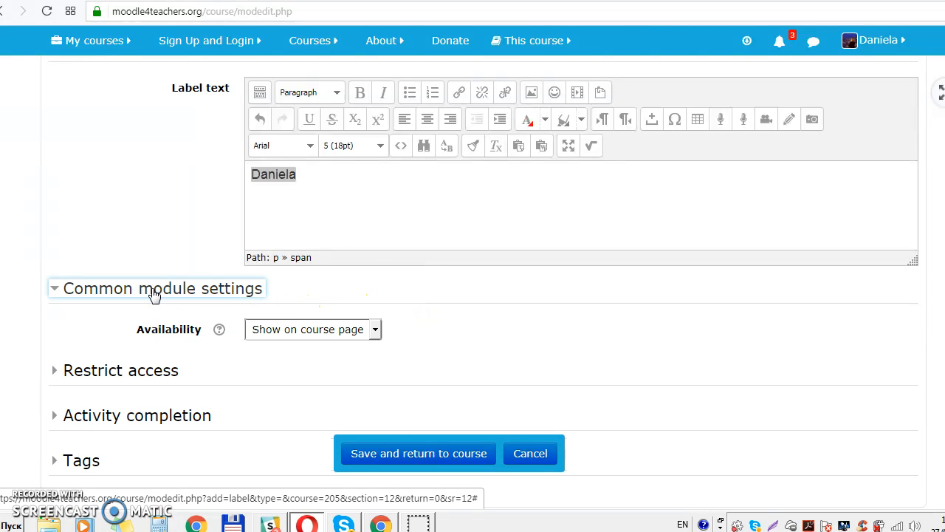
left_click(376, 331)
left_click(377, 331)
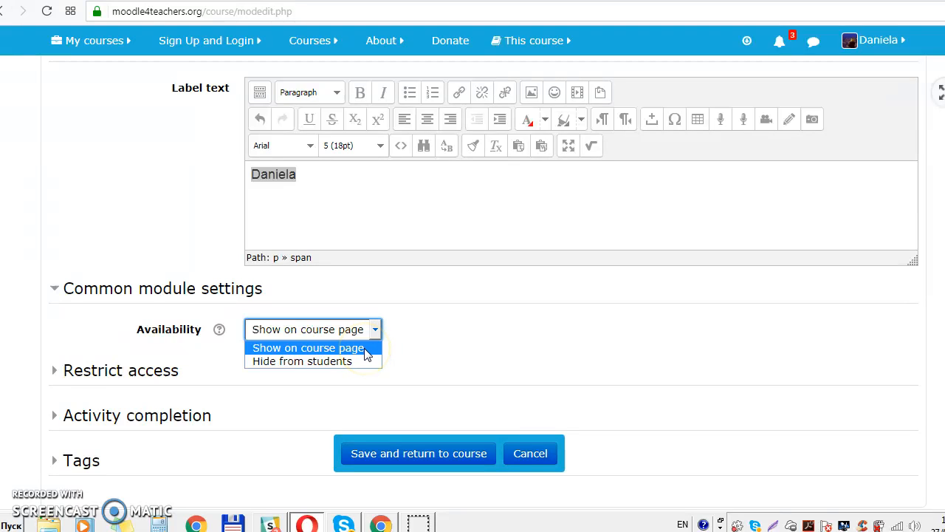
left_click(366, 350)
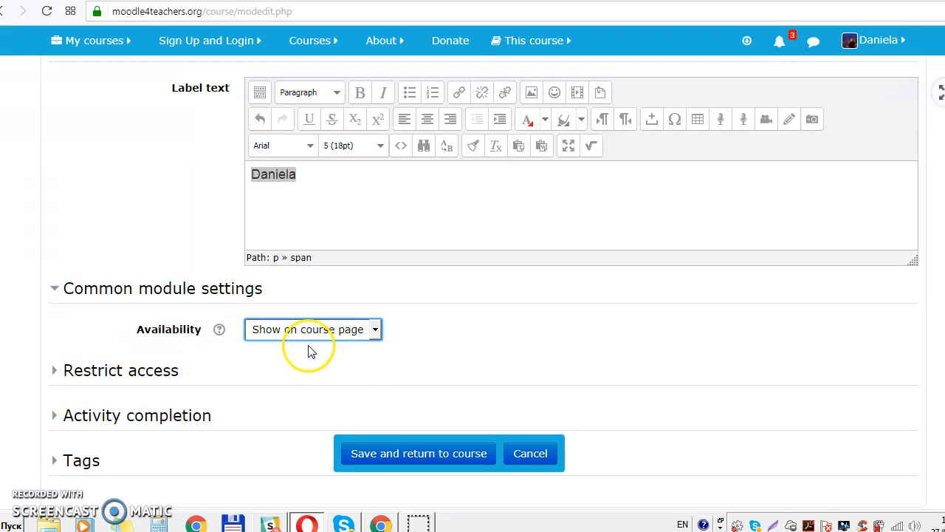
- Examine the types of access restriction available for the label without adding one
left_click(146, 379)
scroll(310, 347, "down", 1)
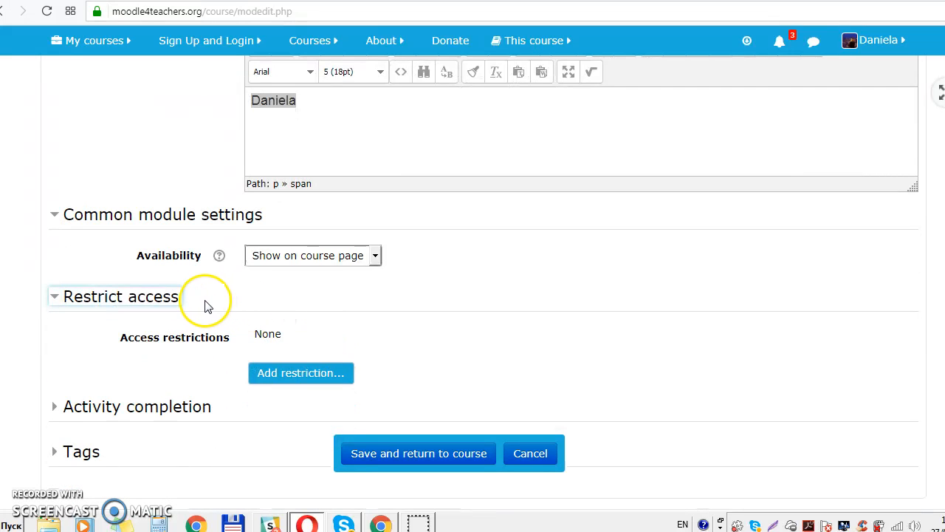
left_click(309, 369)
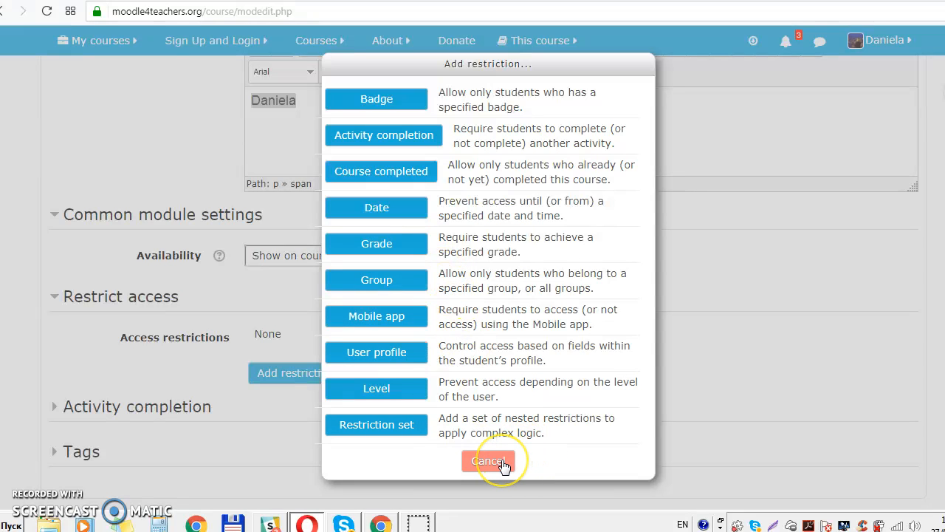
left_click(492, 461)
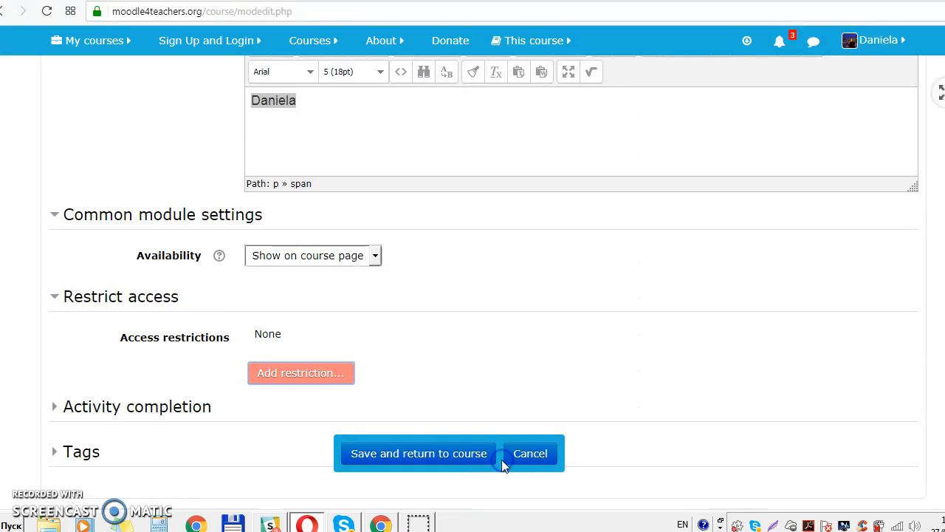
- Review the label's activity completion tracking options and its tags section
left_click(163, 412)
scroll(380, 287, "down", 3)
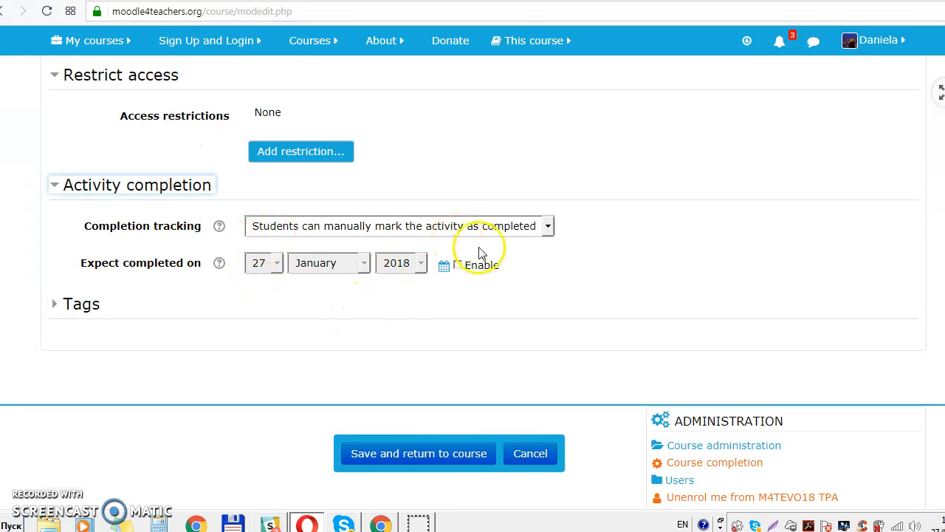
left_click(548, 229)
left_click(548, 230)
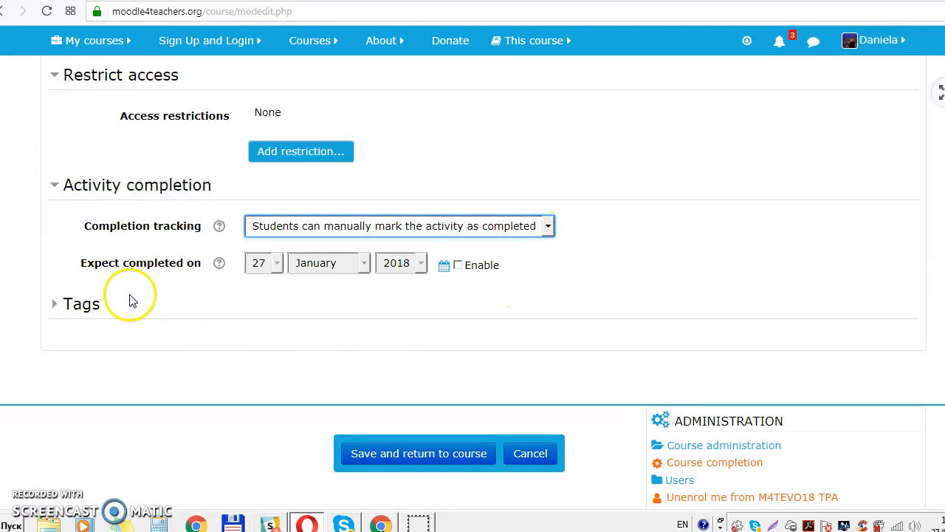
left_click(92, 305)
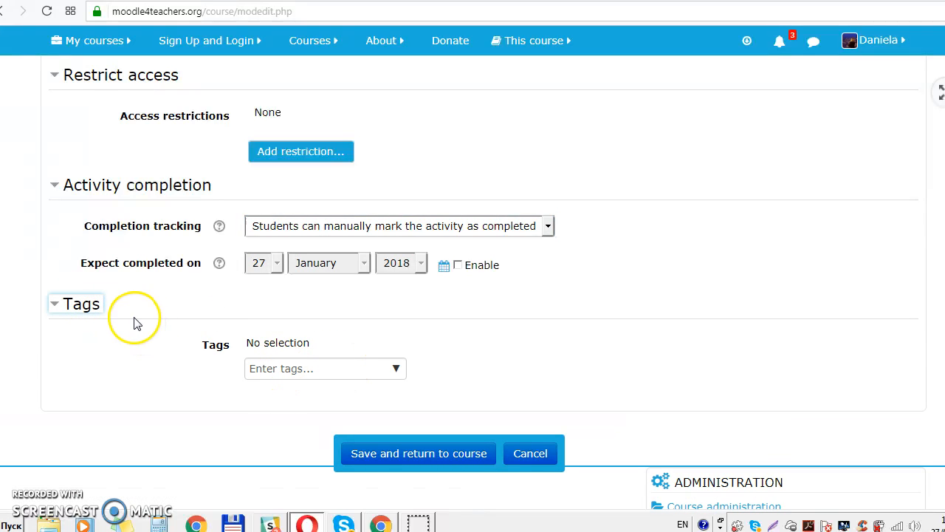
- Save the label and return to the course page
scroll(508, 328, "up", 5)
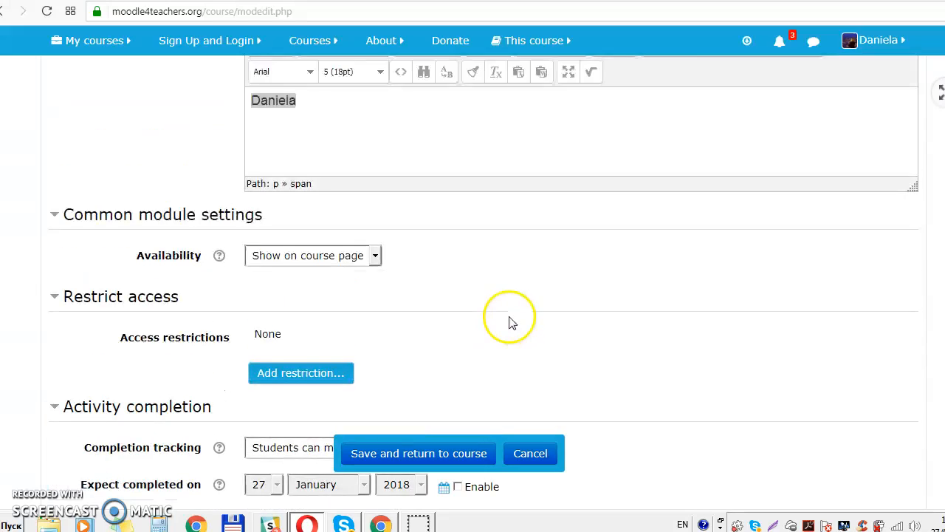
scroll(486, 311, "down", 1)
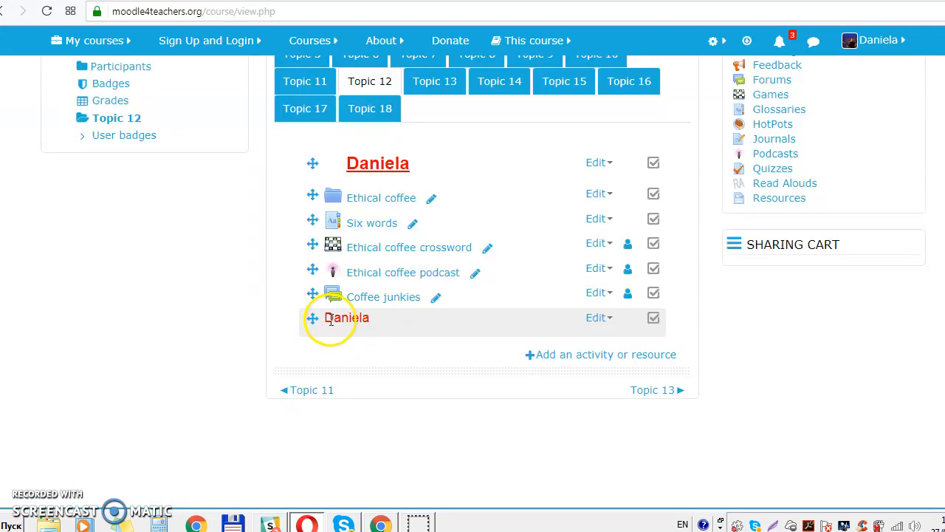
- Indent the new name label below Coffee junkies one level to the right and reload the course page
left_click(601, 321)
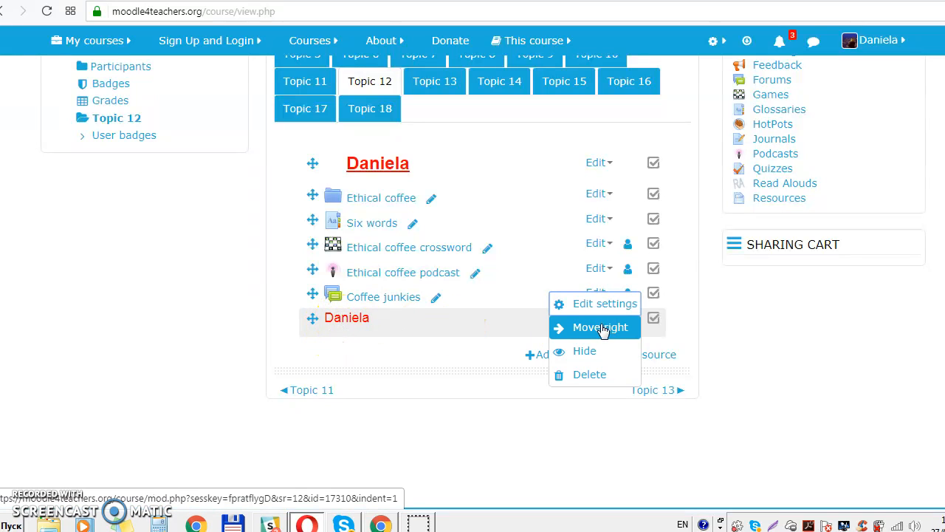
left_click(585, 376)
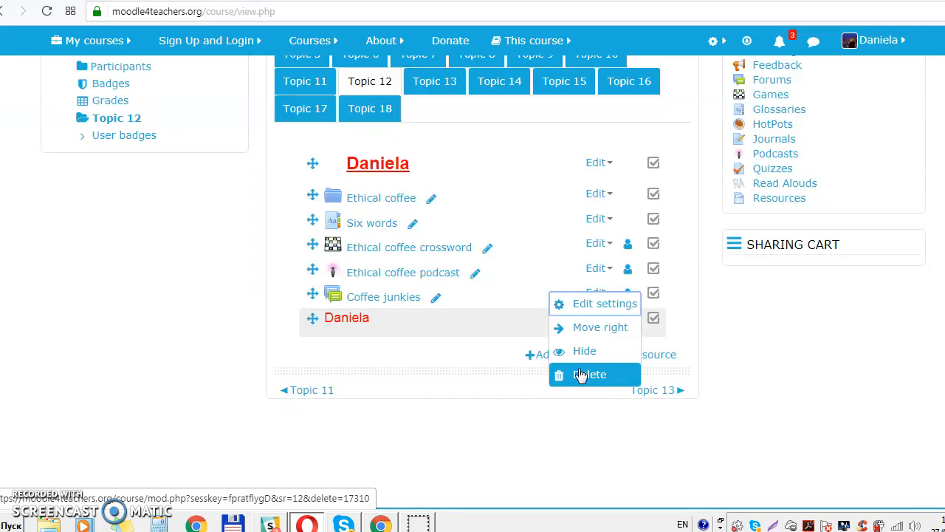
left_click(580, 356)
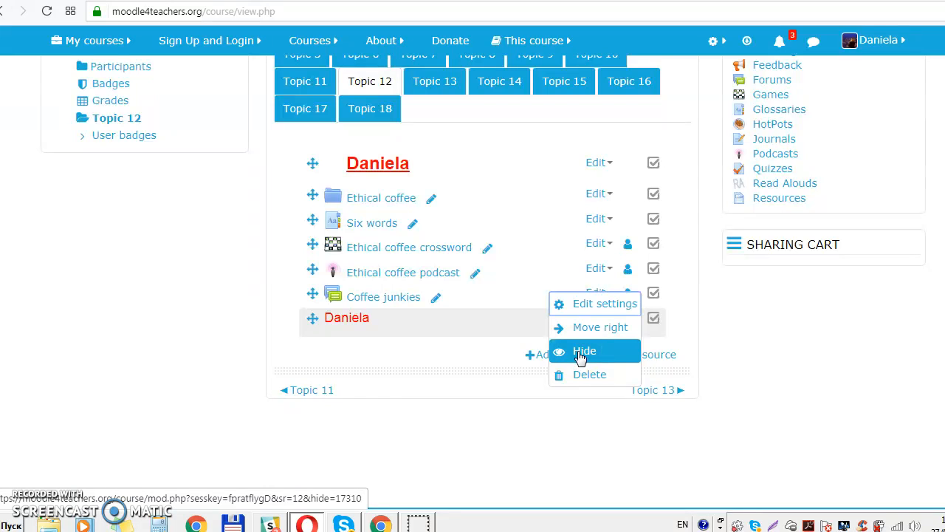
left_click(579, 330)
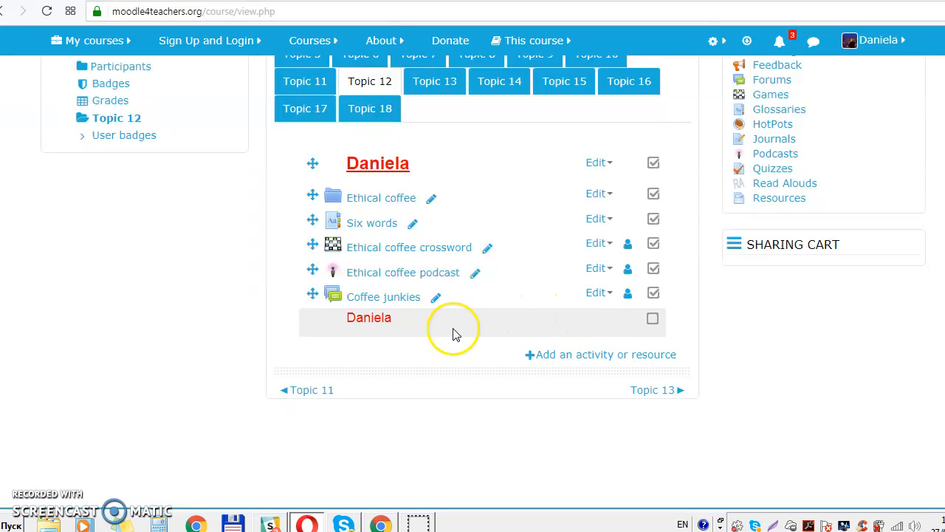
left_click(47, 10)
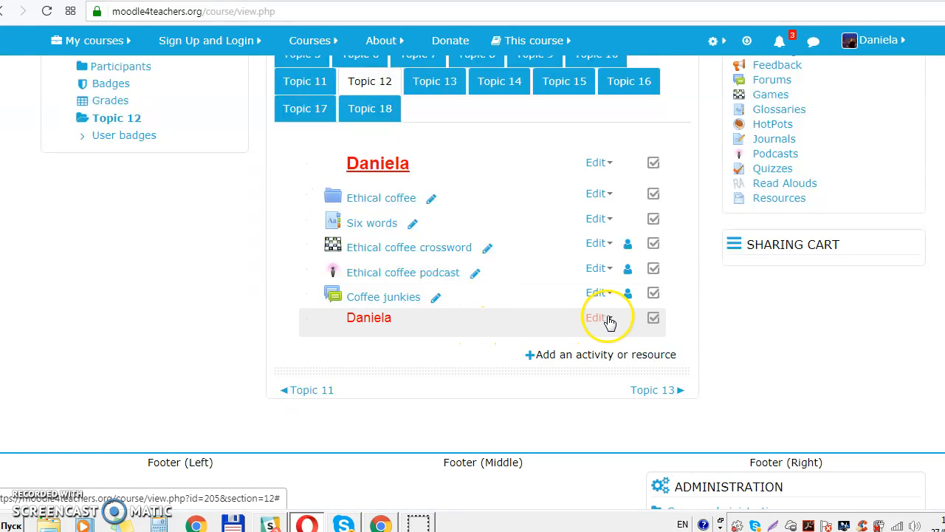
- Delete the duplicate name label below Coffee junkies in Topic 12
left_click(607, 318)
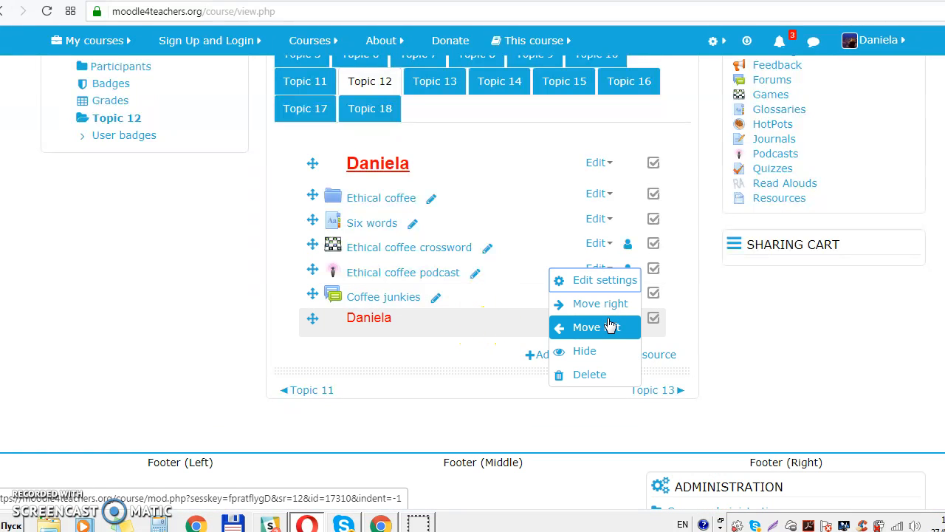
left_click(598, 288)
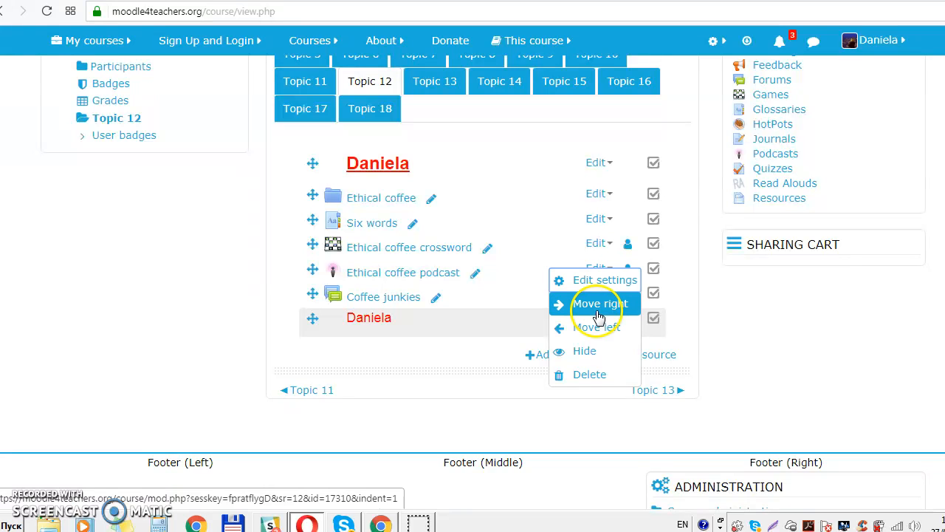
left_click(590, 377)
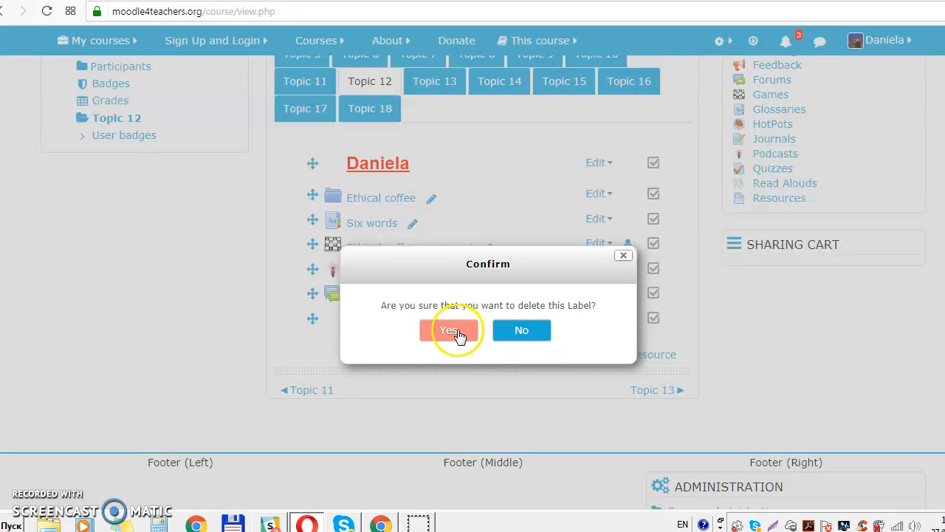
left_click(458, 332)
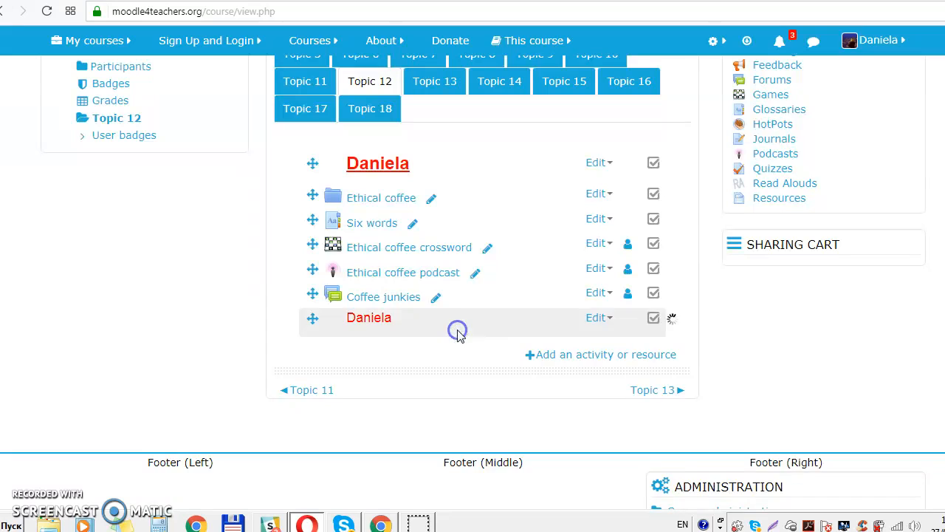
- Review the settings of the underlined name label above Ethical coffee, and save it back to the course
left_click(384, 163)
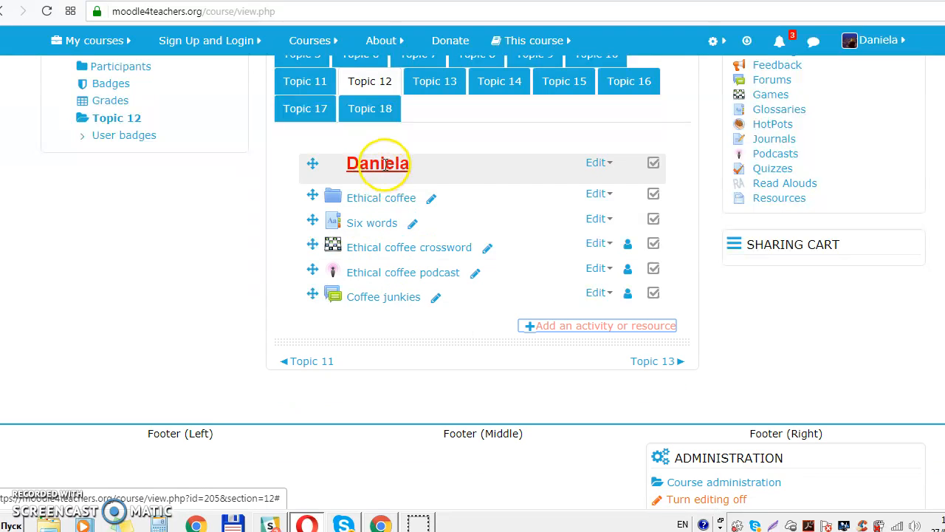
left_click(595, 164)
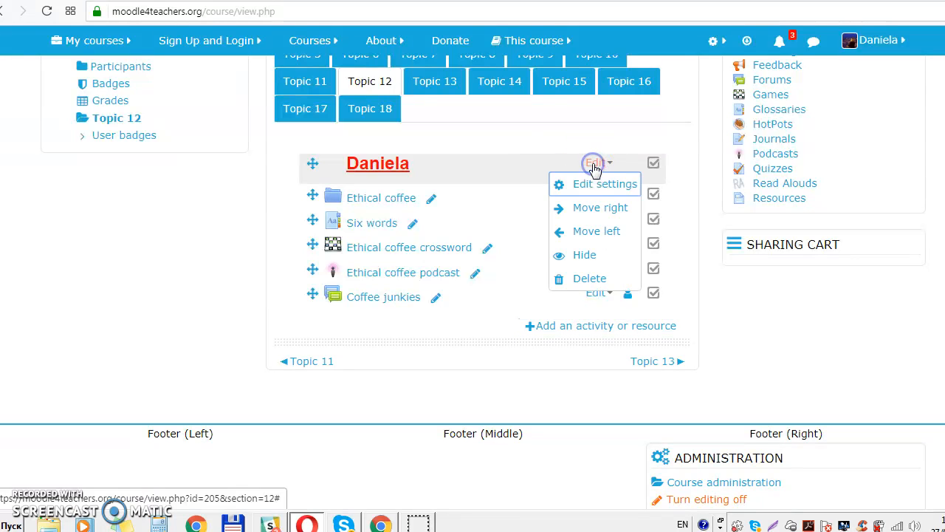
left_click(584, 185)
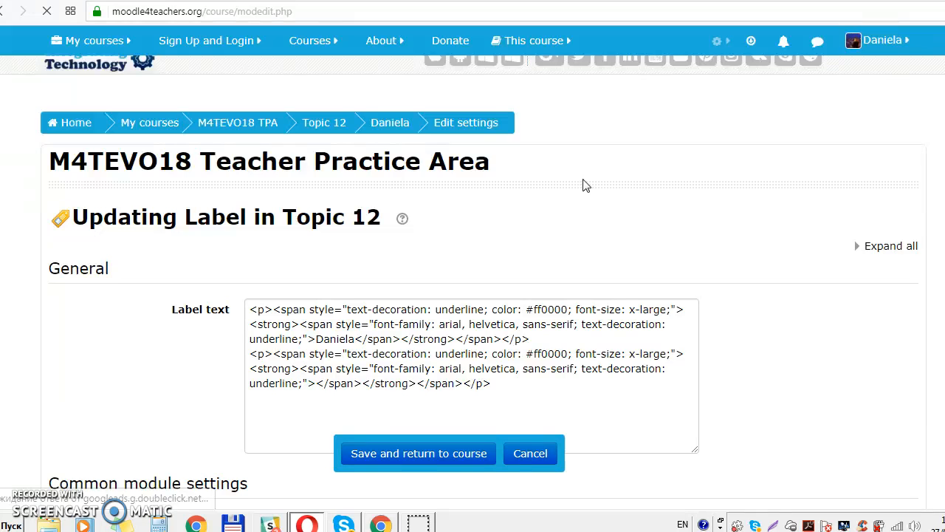
left_click(569, 221)
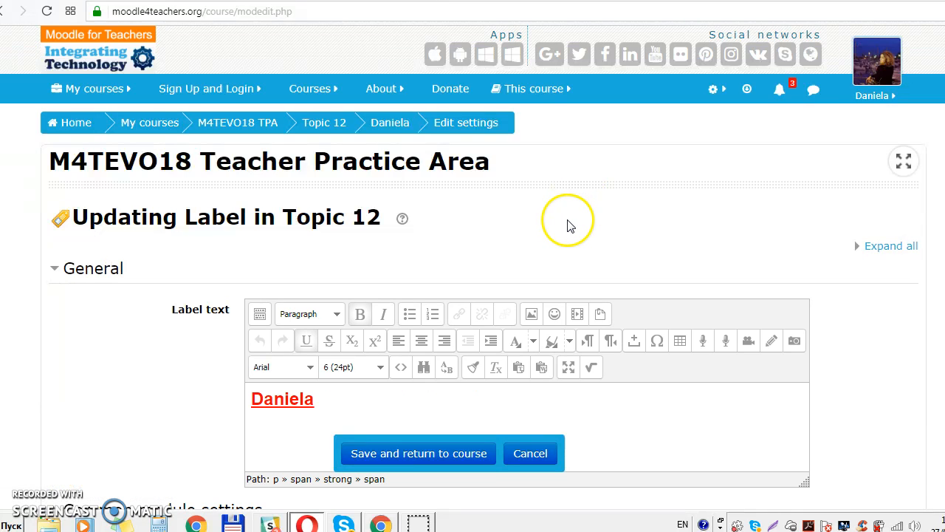
scroll(568, 225, "down", 5)
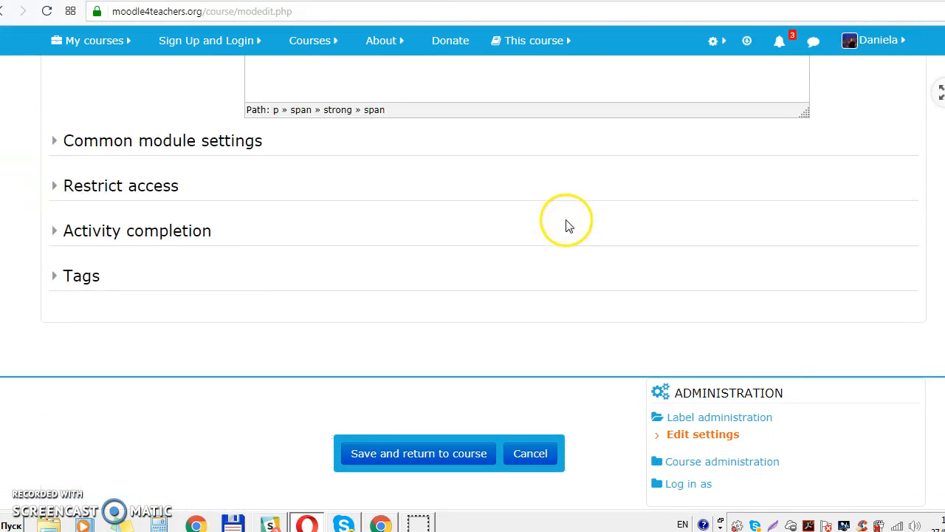
scroll(567, 222, "up", 2)
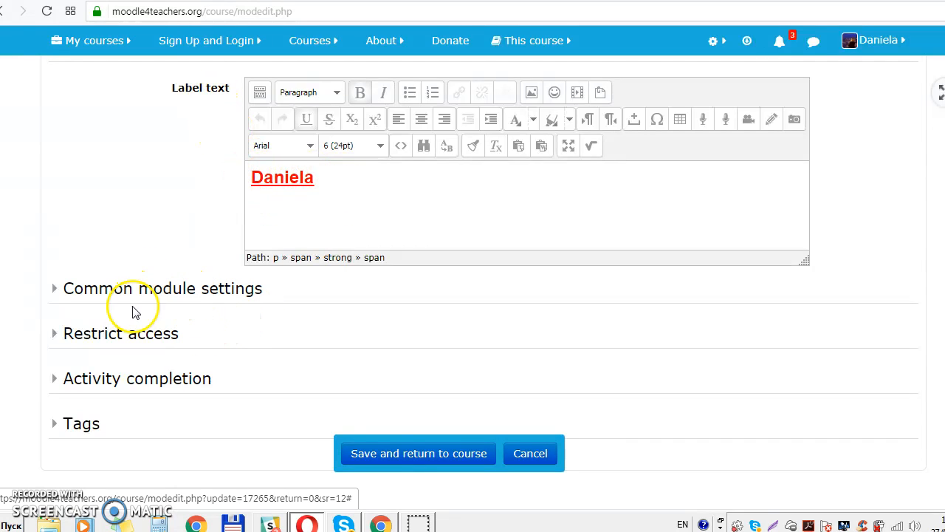
left_click(424, 459)
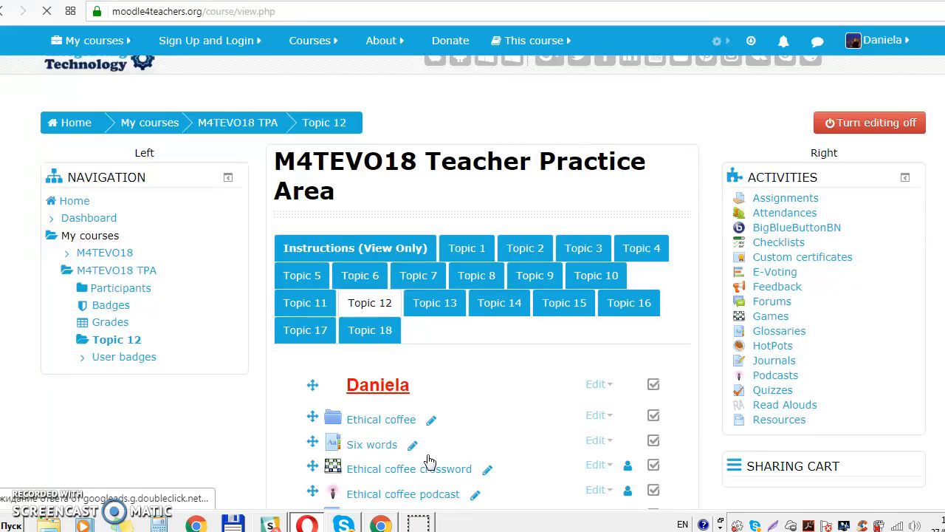
- Examine the resource types that can be added to Topic 12 and read the Folder description without adding anything
scroll(463, 357, "down", 1)
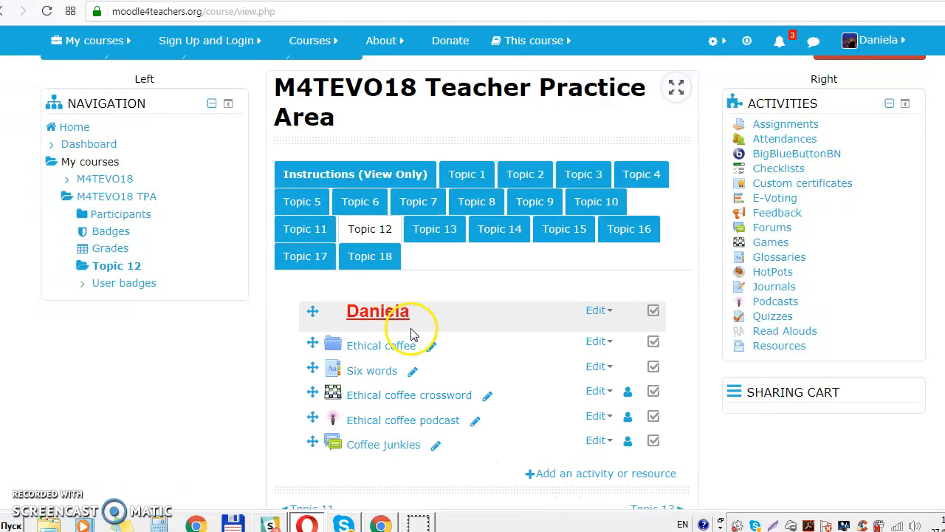
scroll(412, 333, "down", 1)
left_click(565, 403)
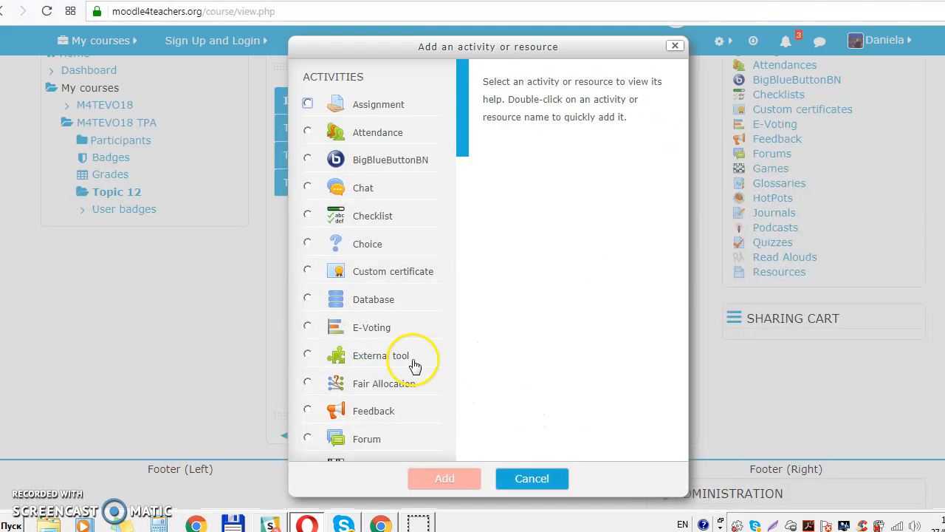
scroll(380, 312, "down", 10)
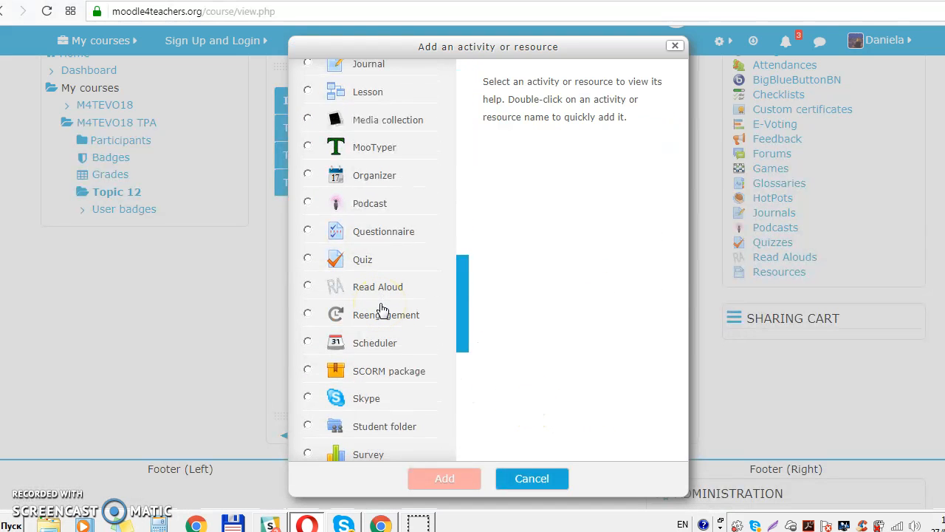
scroll(381, 310, "down", 6)
left_click(357, 203)
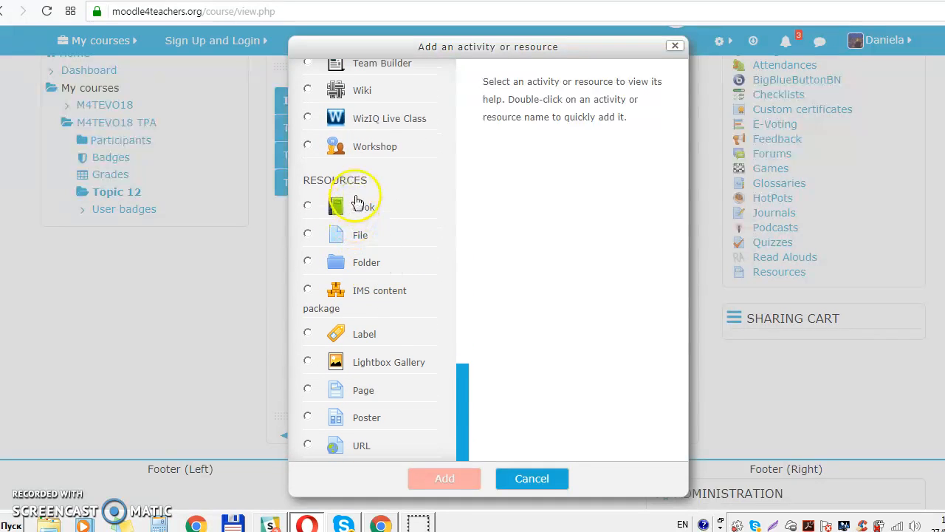
left_click(364, 266)
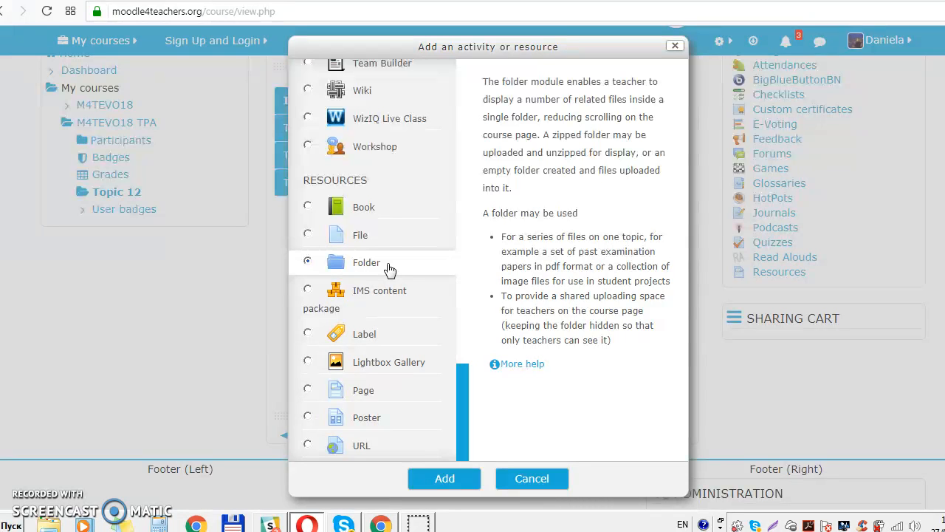
left_click(528, 479)
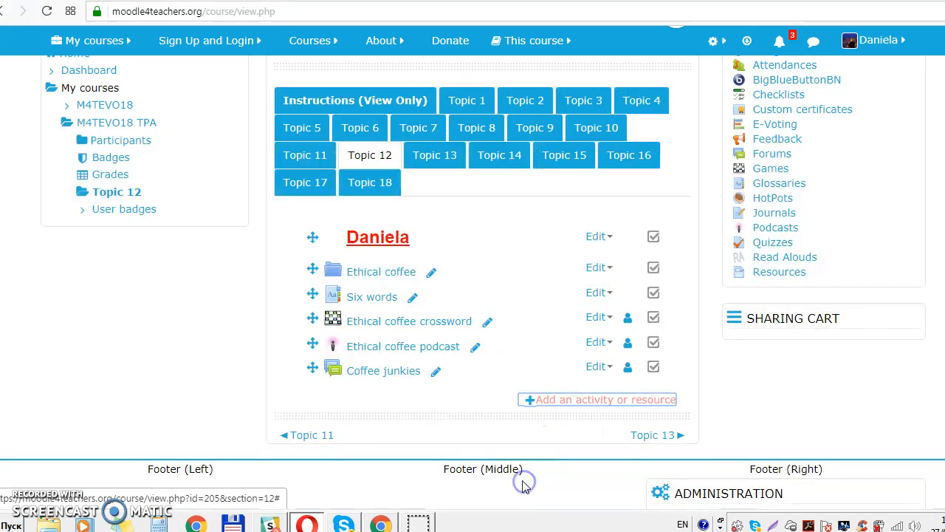
- Open the Ethical coffee folder in Topic 12 and review its description, audio player and attached files
left_click(370, 273)
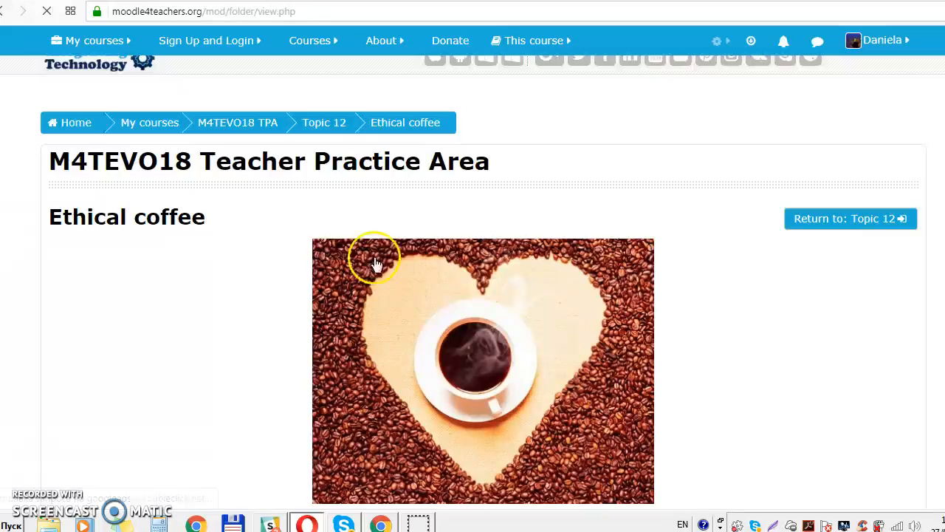
scroll(480, 255, "down", 2)
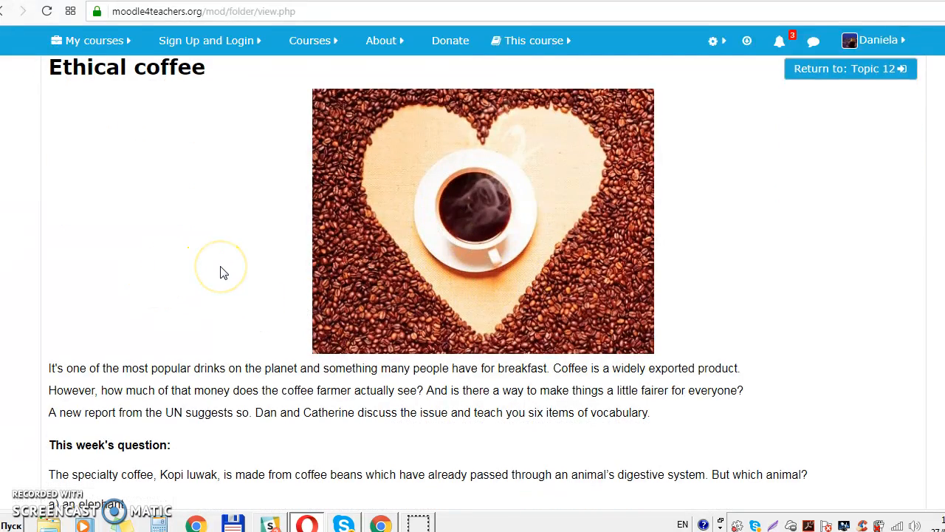
scroll(221, 271, "down", 3)
scroll(426, 322, "up", 3)
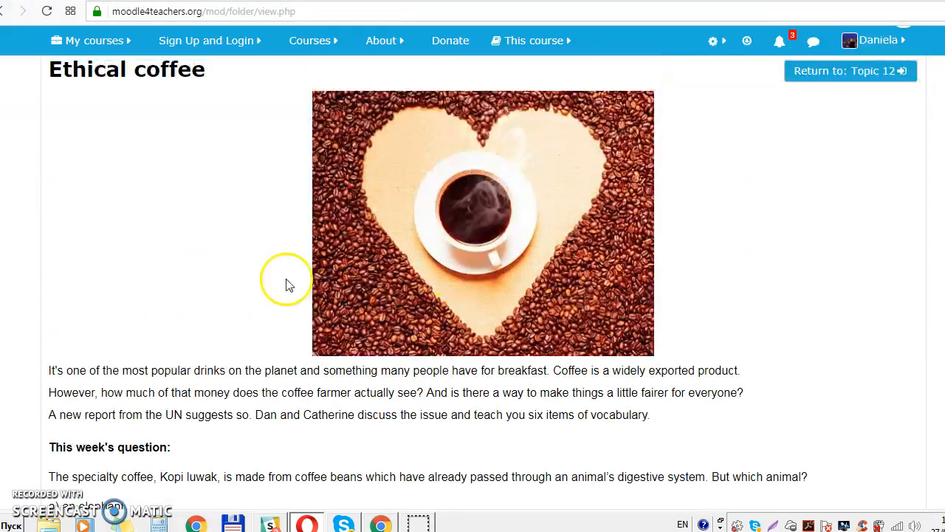
scroll(249, 268, "down", 2)
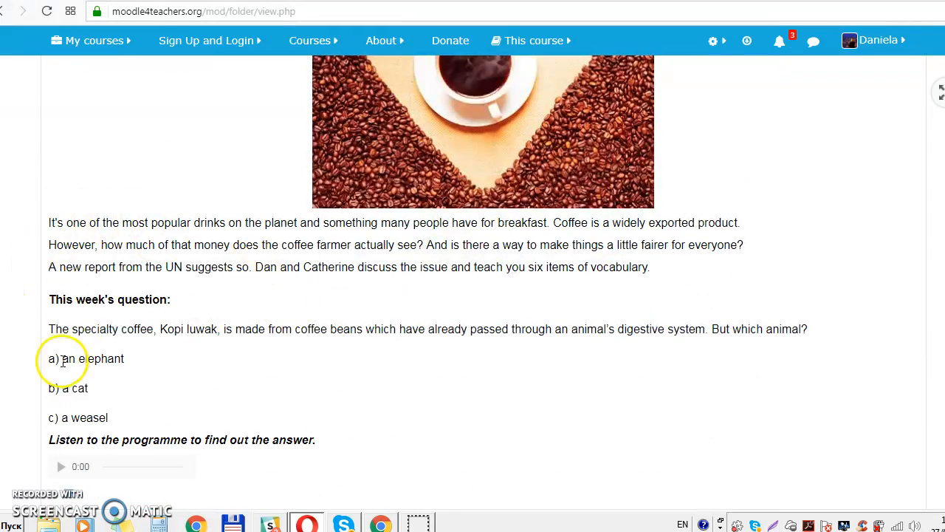
scroll(379, 359, "down", 1)
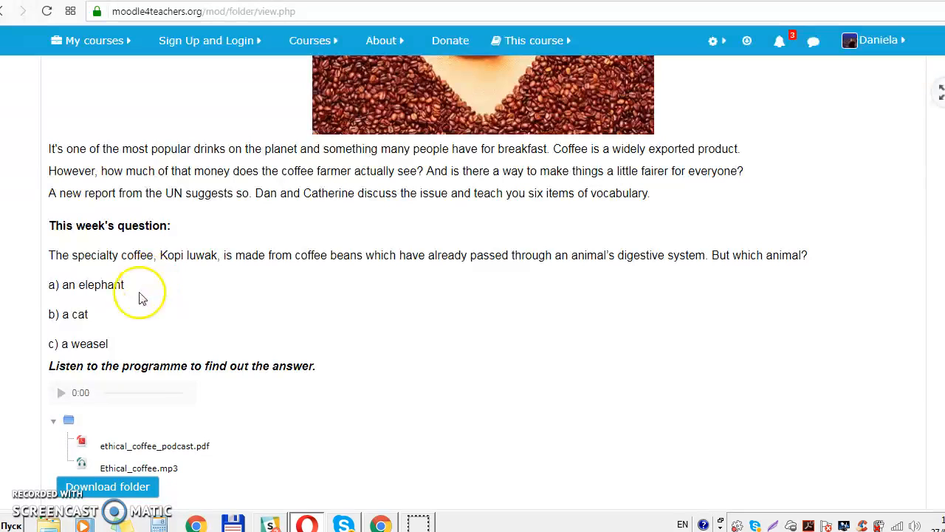
scroll(114, 347, "down", 1)
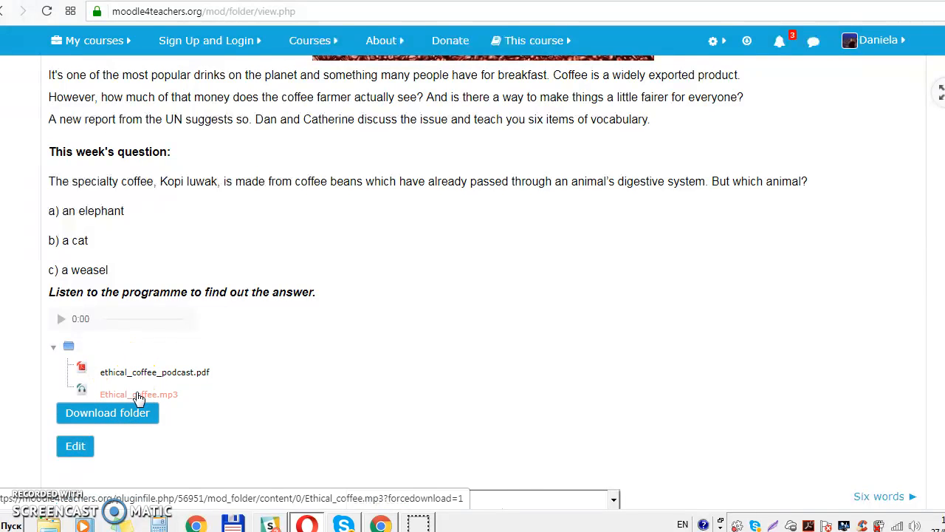
- Check the save prompts for the whole Ethical coffee folder and for ethical_coffee_podcast.pdf, cancelling both downloads
left_click(116, 412)
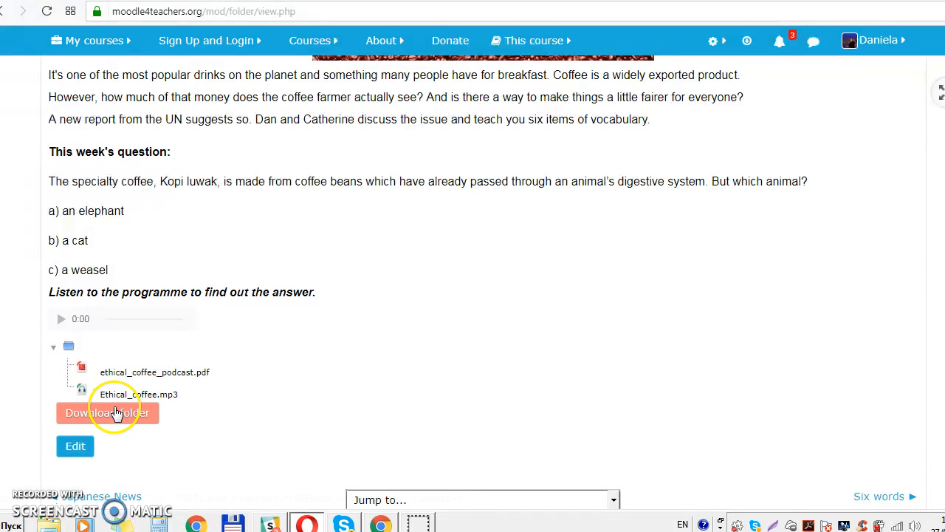
left_click(116, 415)
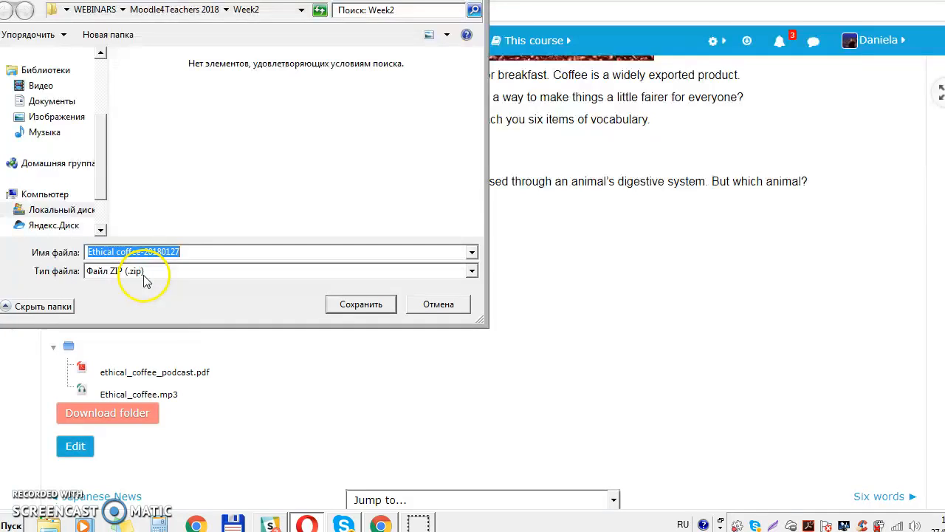
left_click(438, 304)
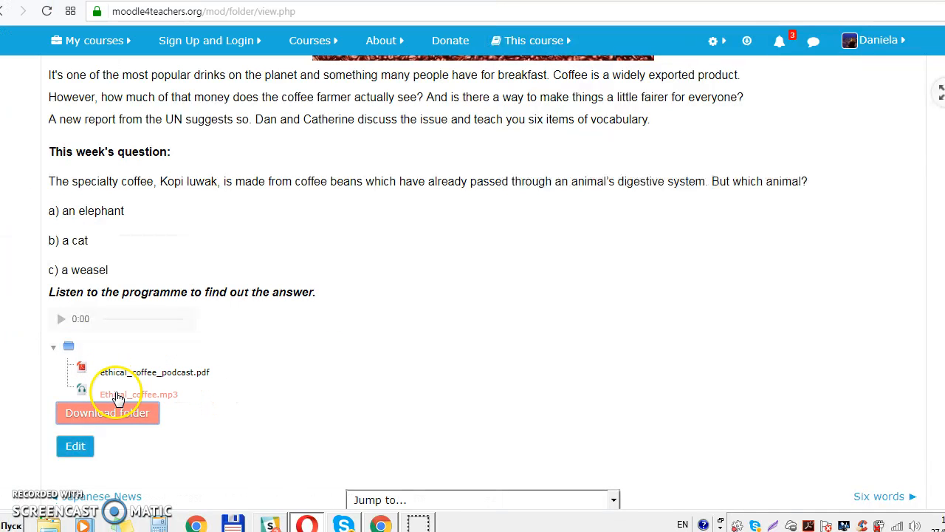
left_click(177, 376)
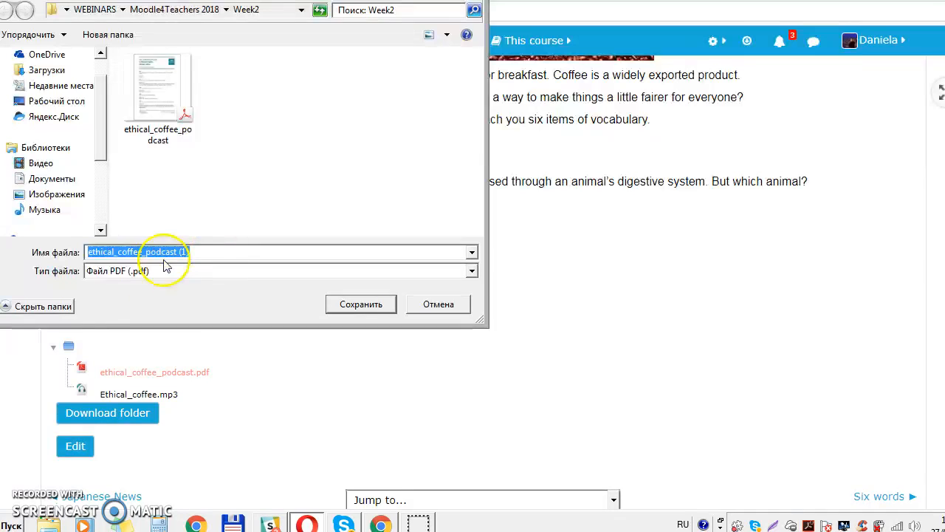
left_click(436, 304)
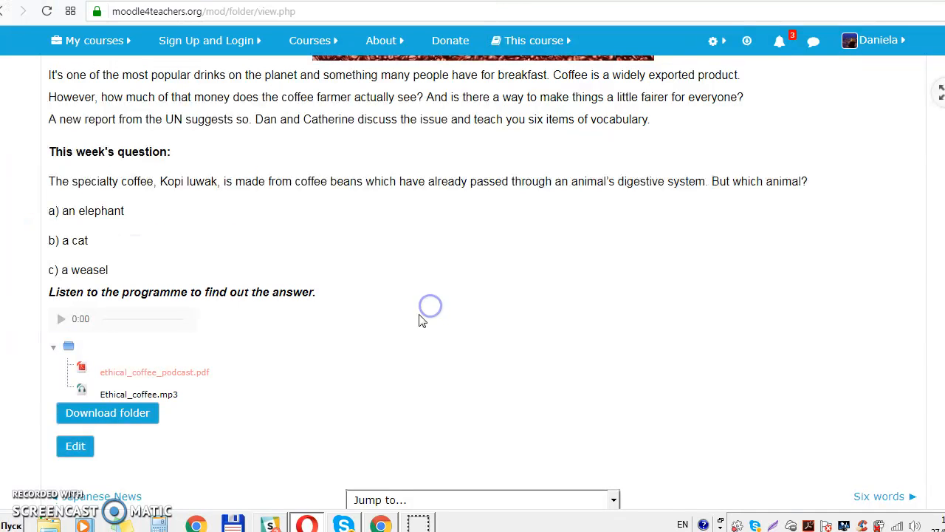
- Open the Ethical coffee folder for file editing, examine its attached files, and cancel without changing anything
scroll(291, 350, "down", 2)
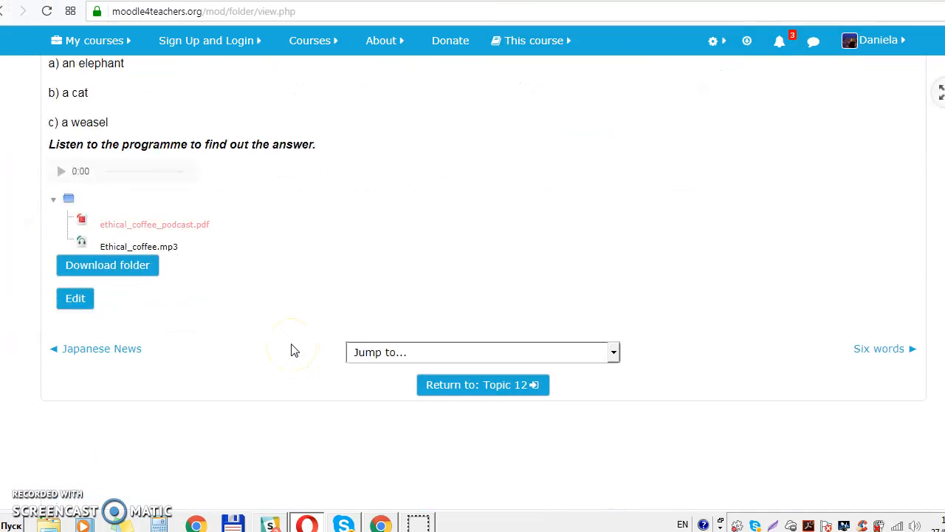
left_click(72, 301)
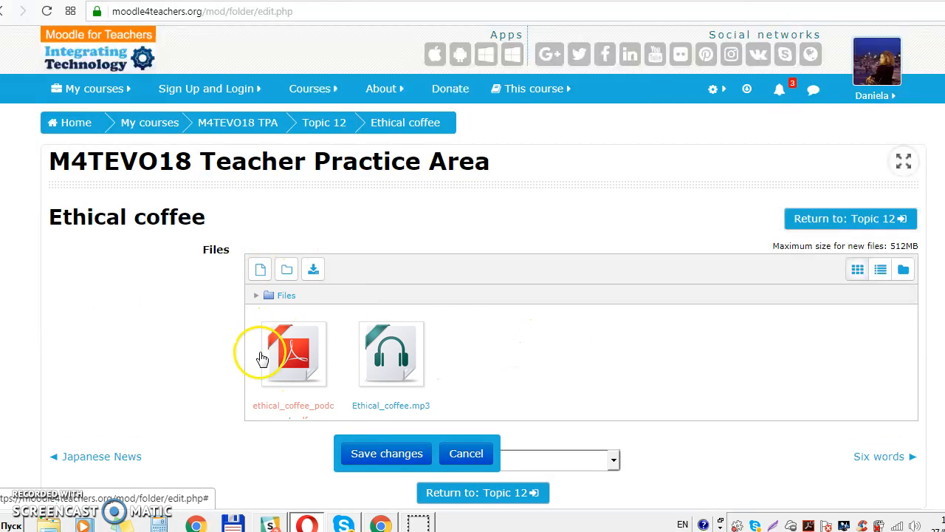
scroll(510, 361, "down", 2)
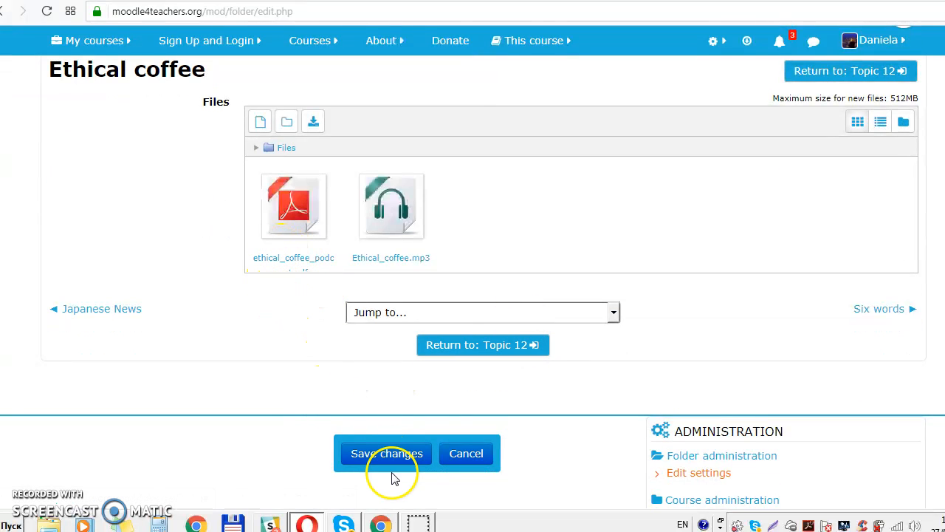
left_click(467, 455)
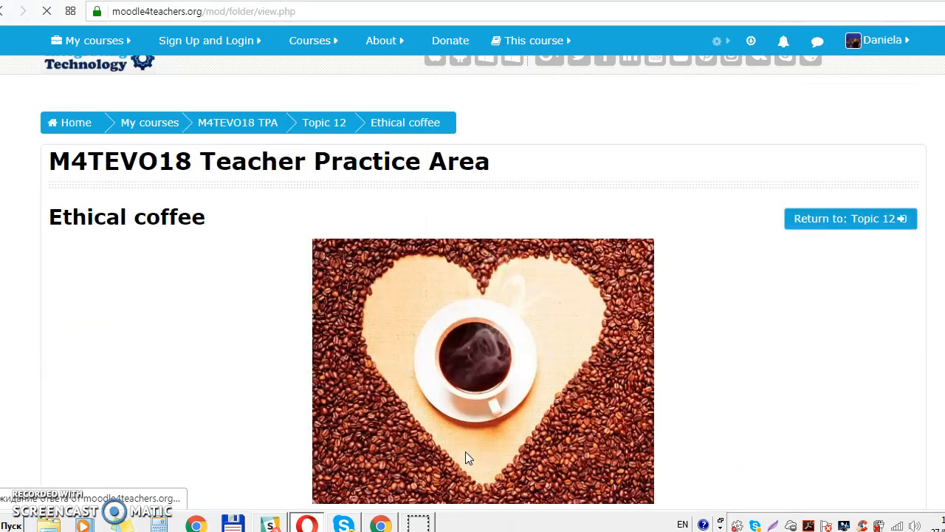
scroll(240, 269, "down", 10)
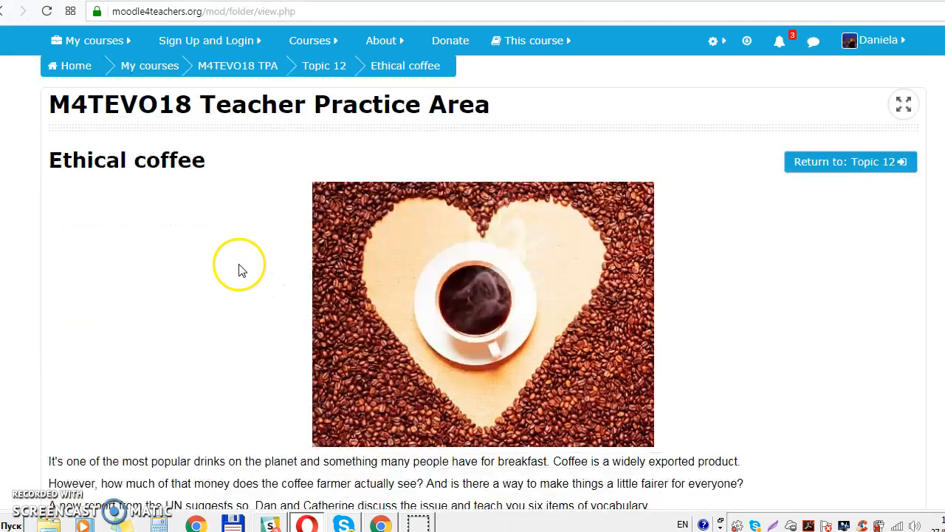
scroll(333, 265, "up", 10)
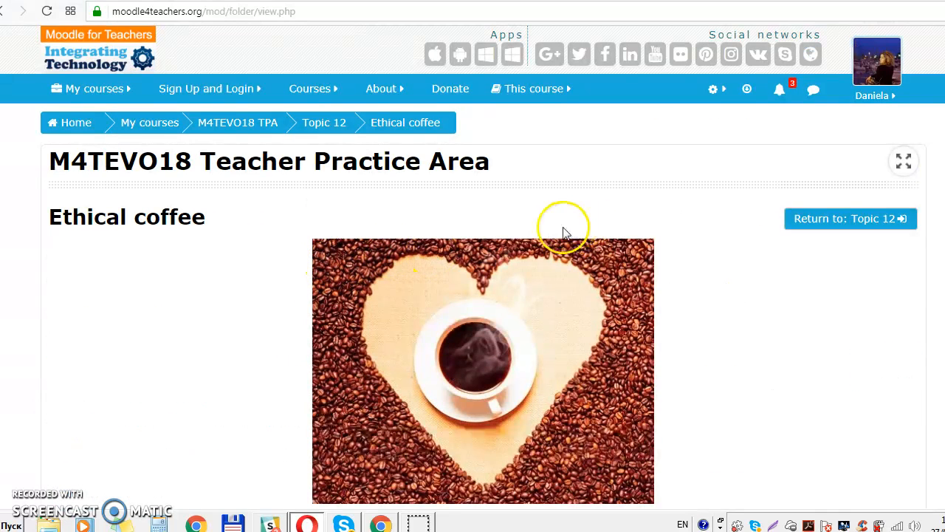
- Return to Topic 12, open the Ethical coffee folder's settings, and enable displaying its description on the course page
left_click(322, 127)
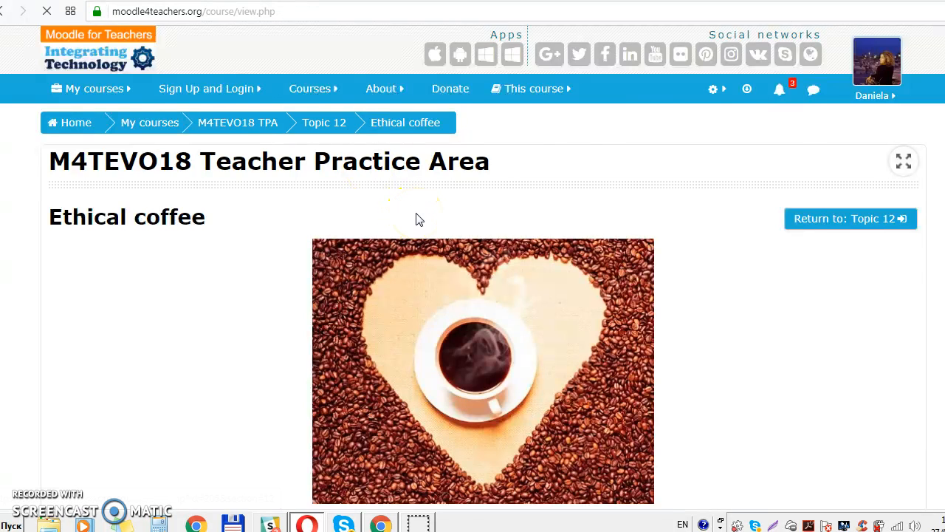
scroll(470, 373, "down", 1)
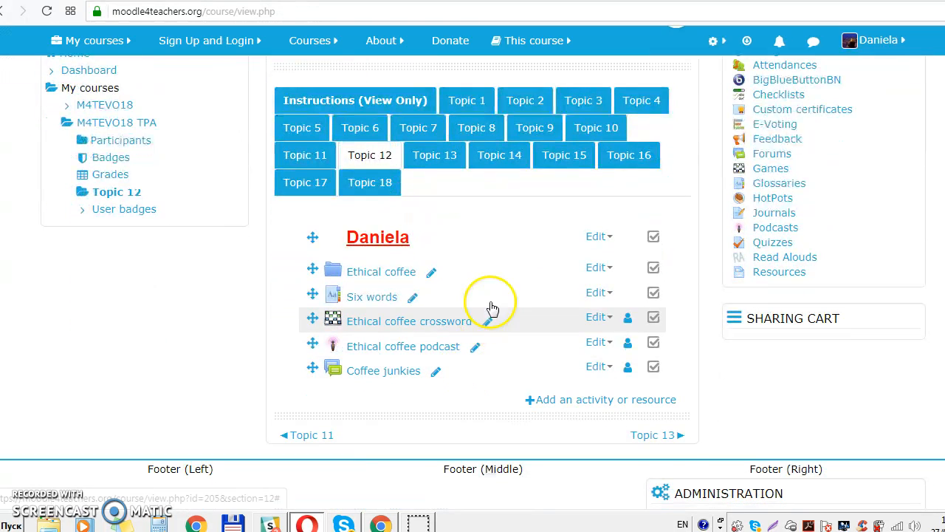
left_click(598, 268)
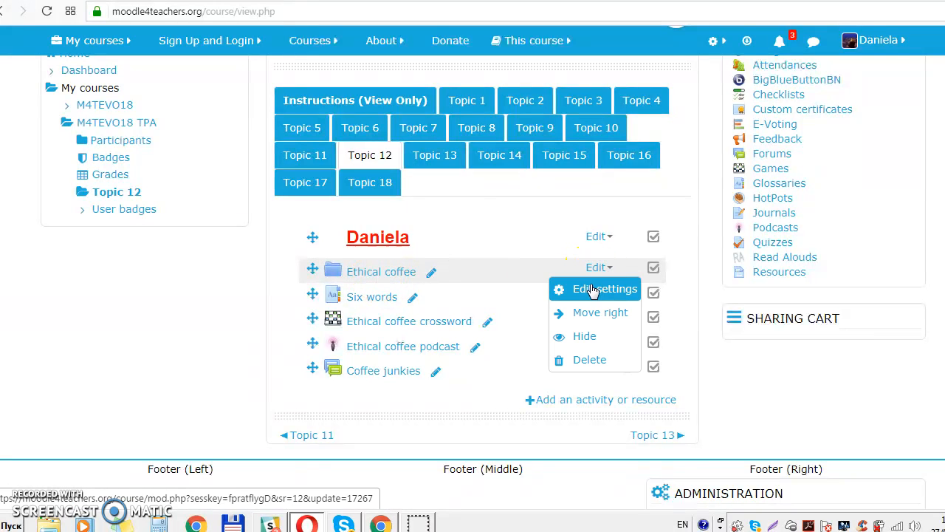
left_click(593, 290)
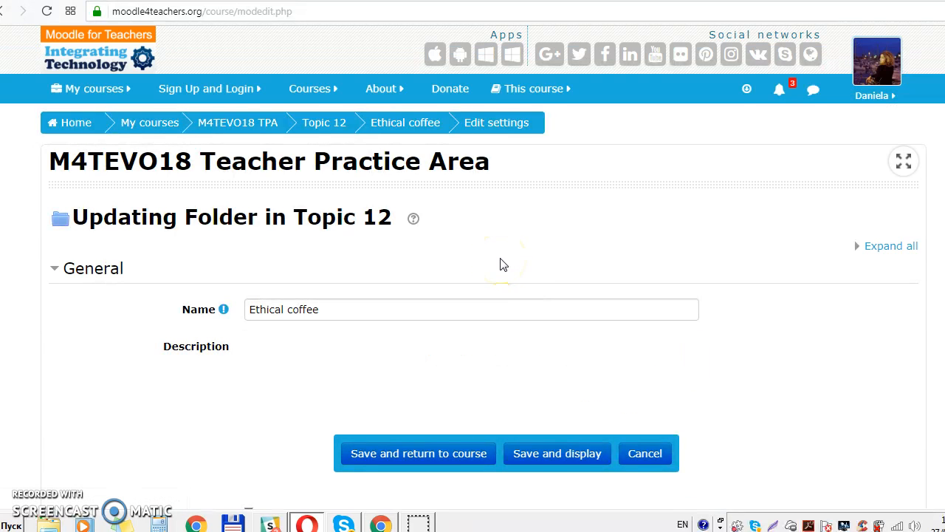
scroll(501, 263, "down", 3)
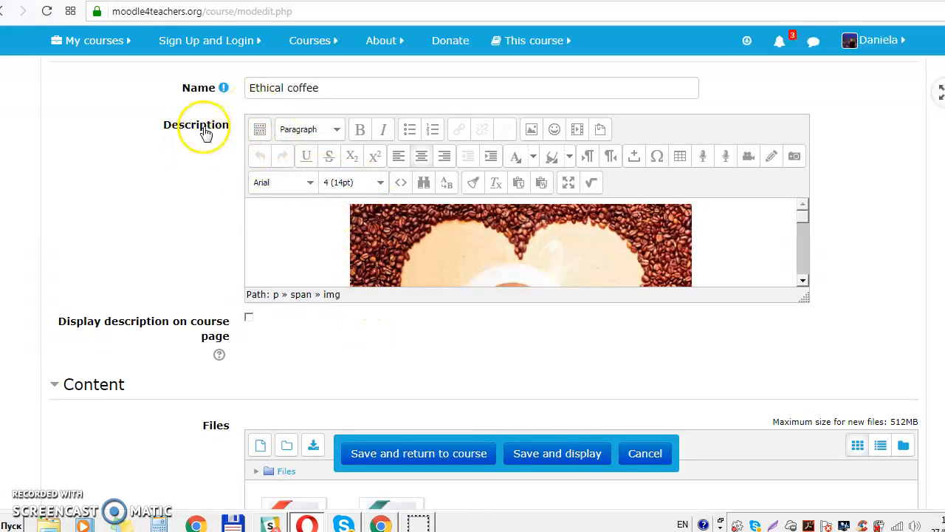
scroll(332, 198, "down", 3)
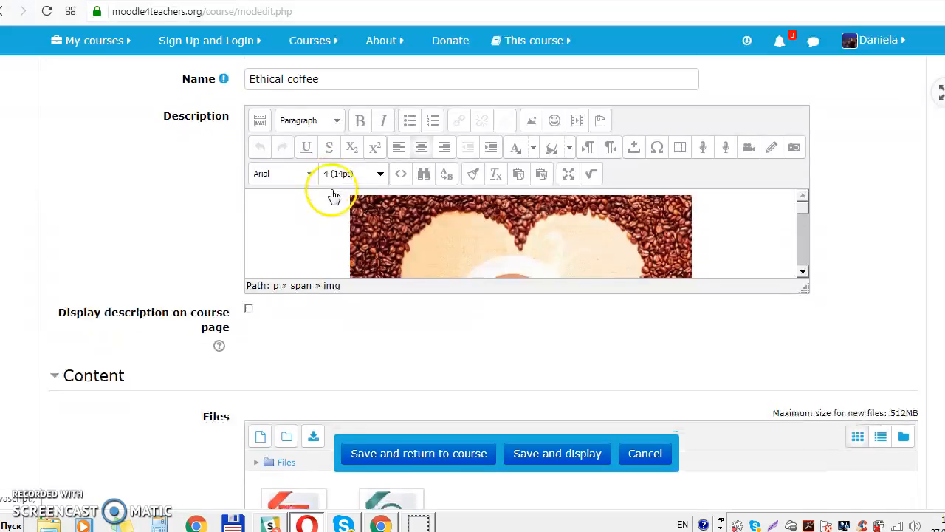
scroll(561, 163, "down", 3)
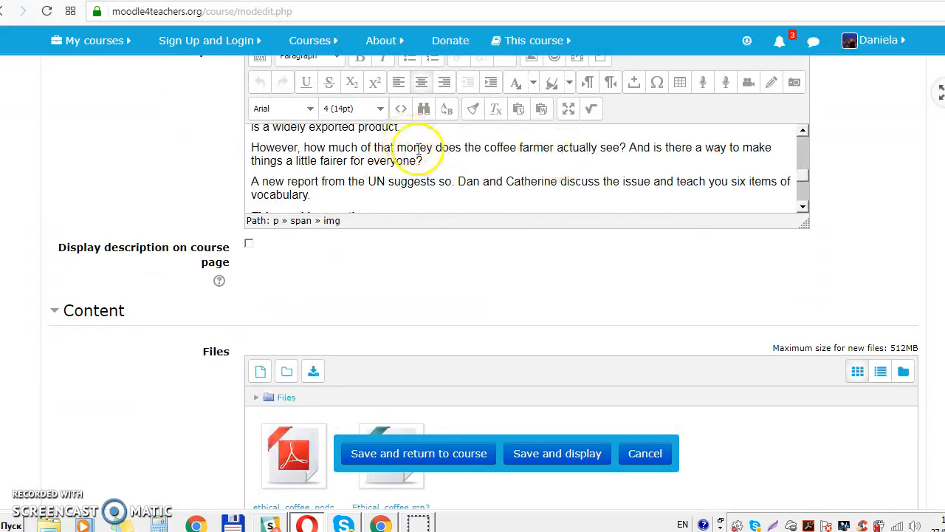
scroll(428, 159, "down", 3)
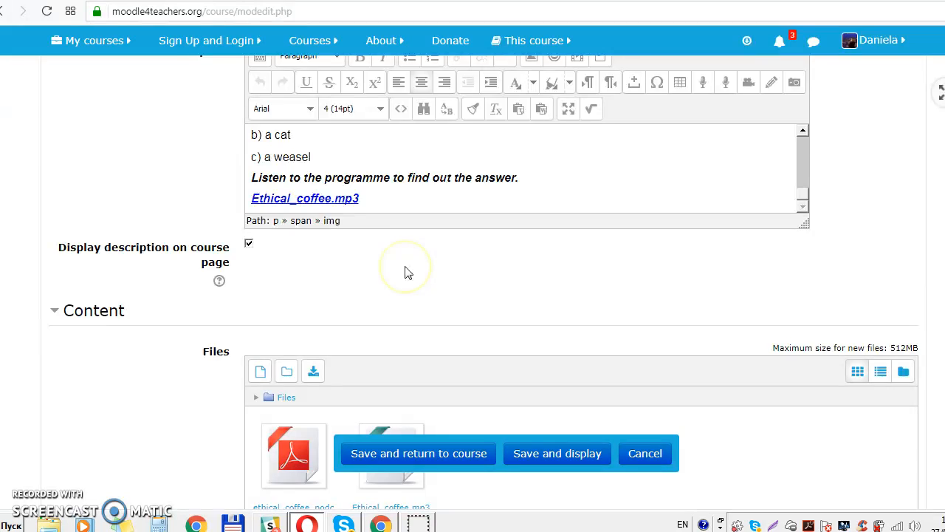
- Set the folder contents to display inline on a course page, save back to the course, and review the folder in Topic 12
scroll(405, 273, "down", 3)
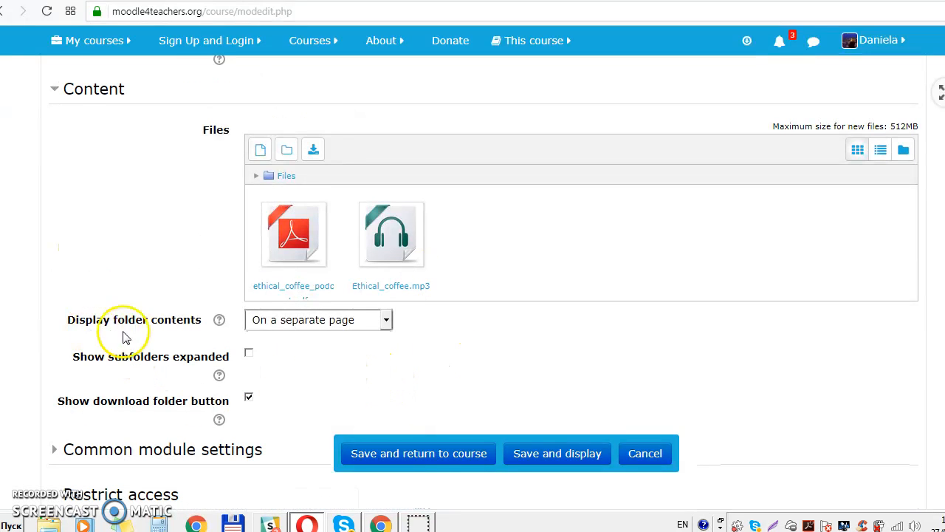
left_click(386, 323)
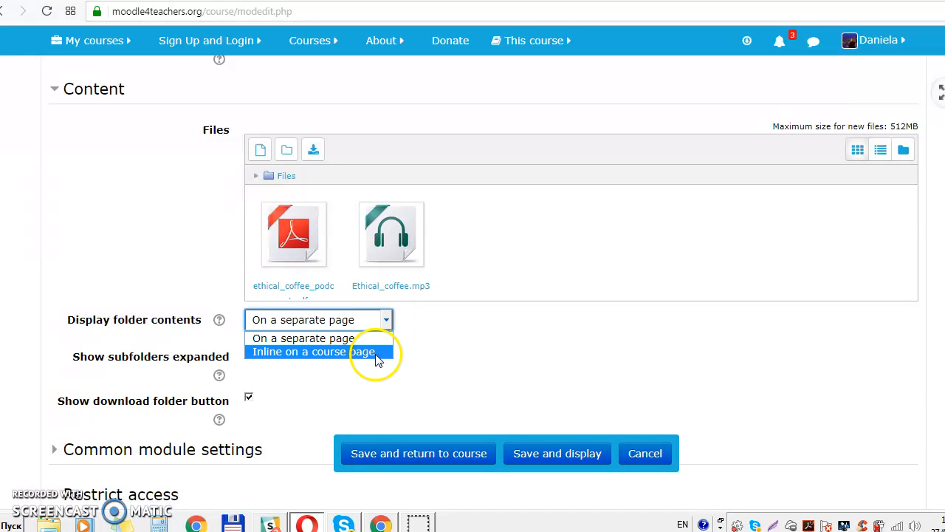
left_click(377, 355)
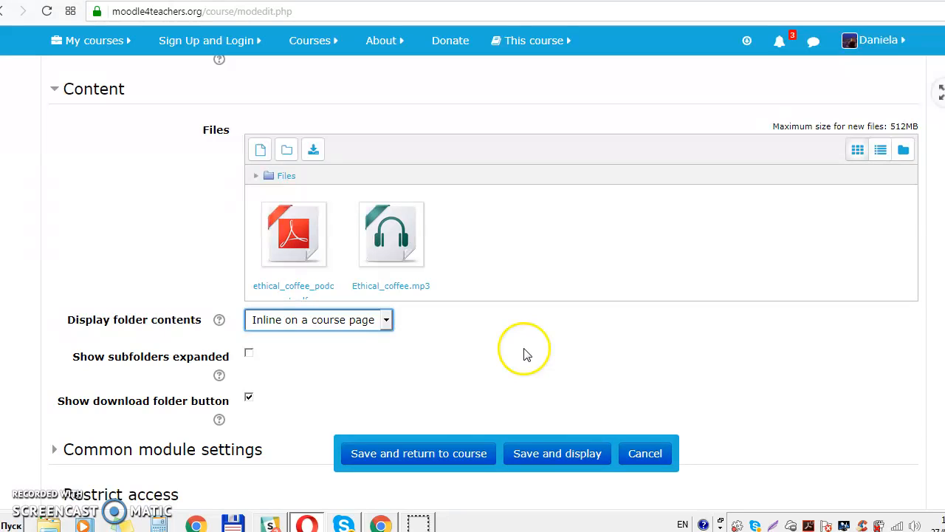
left_click(442, 453)
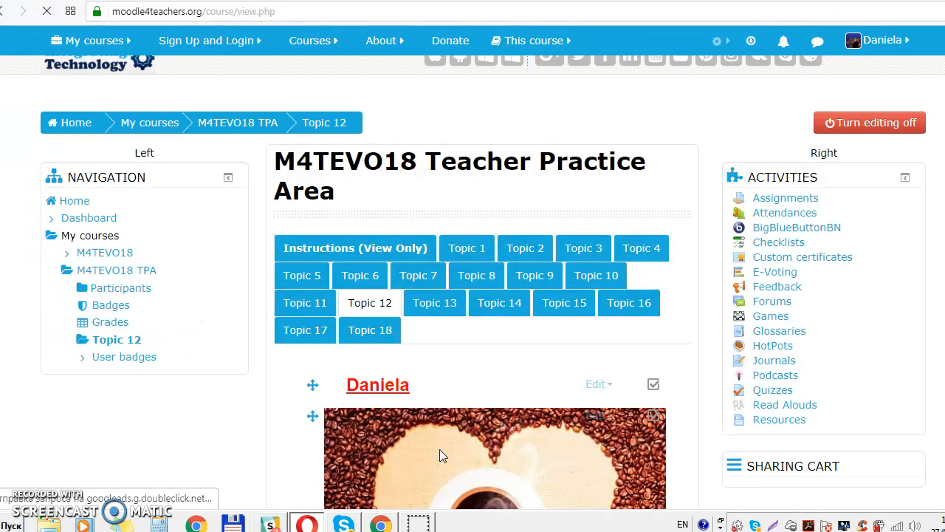
scroll(481, 305, "down", 2)
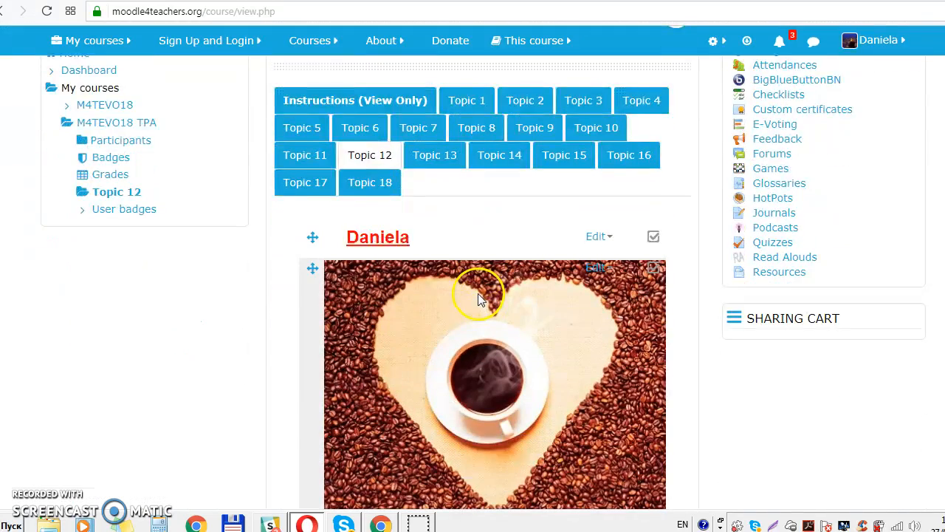
scroll(478, 299, "down", 2)
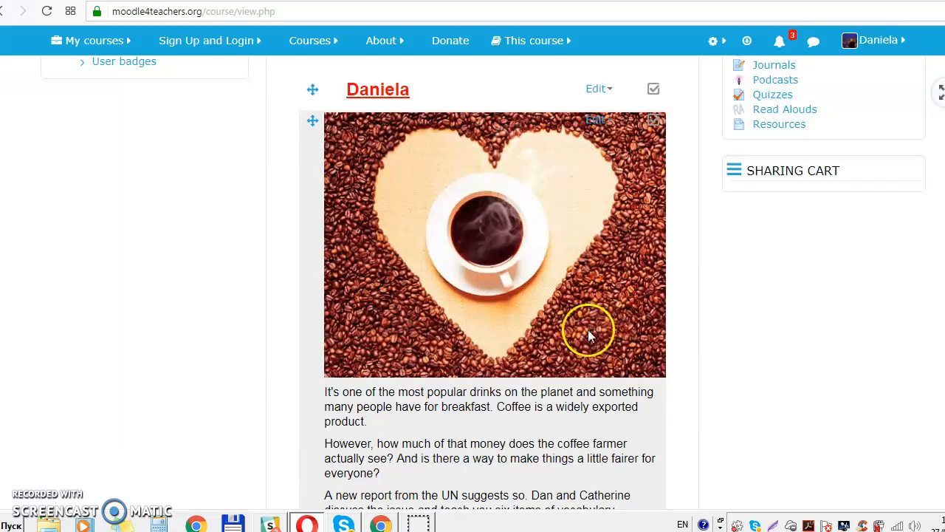
scroll(544, 360, "down", 3)
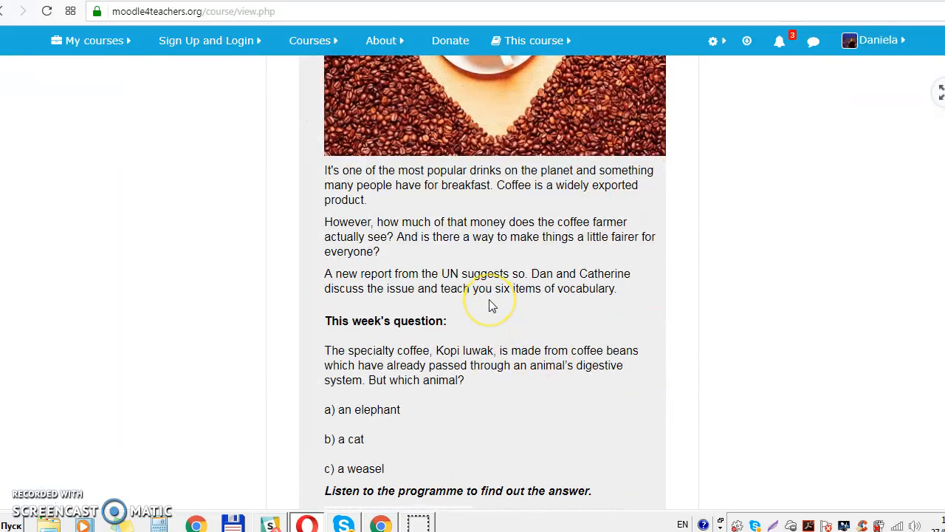
scroll(492, 305, "down", 2)
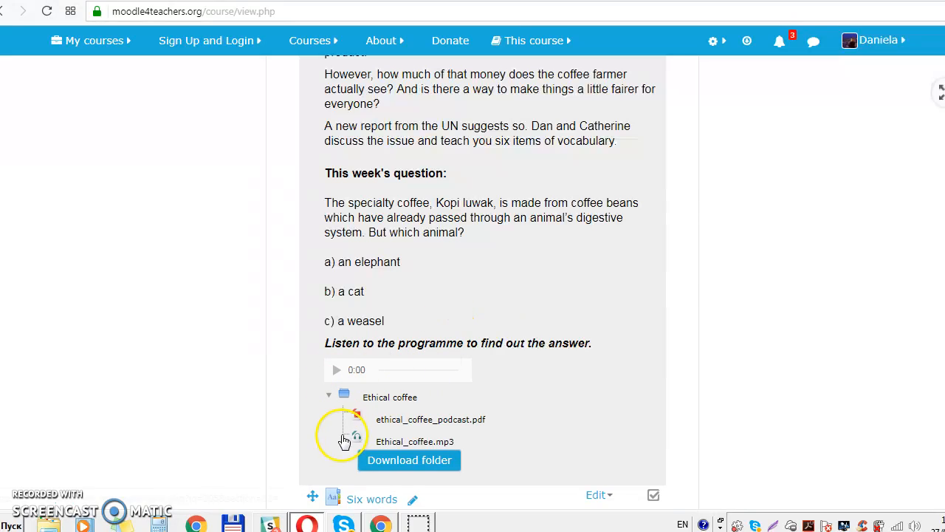
scroll(615, 279, "up", 8)
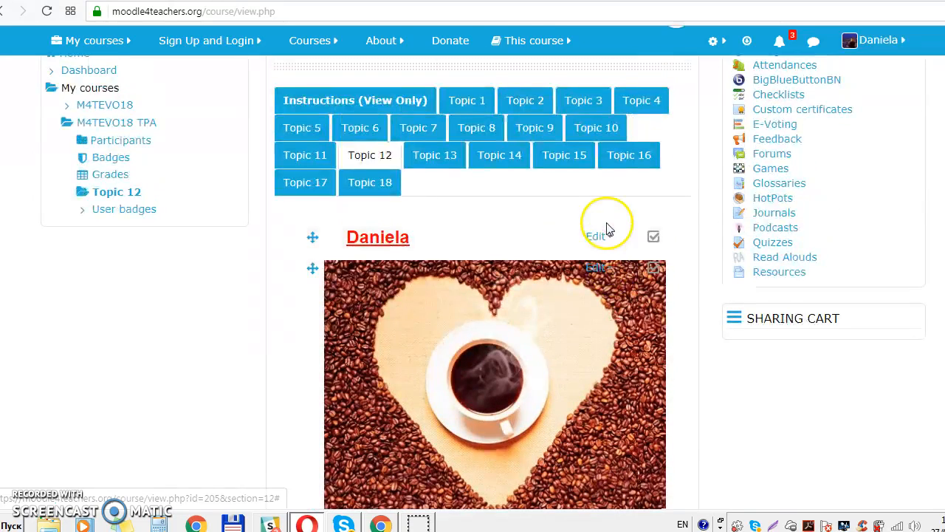
- Reopen the Ethical coffee folder's settings, set its contents to display on a separate page, and save back to the course
left_click(601, 267)
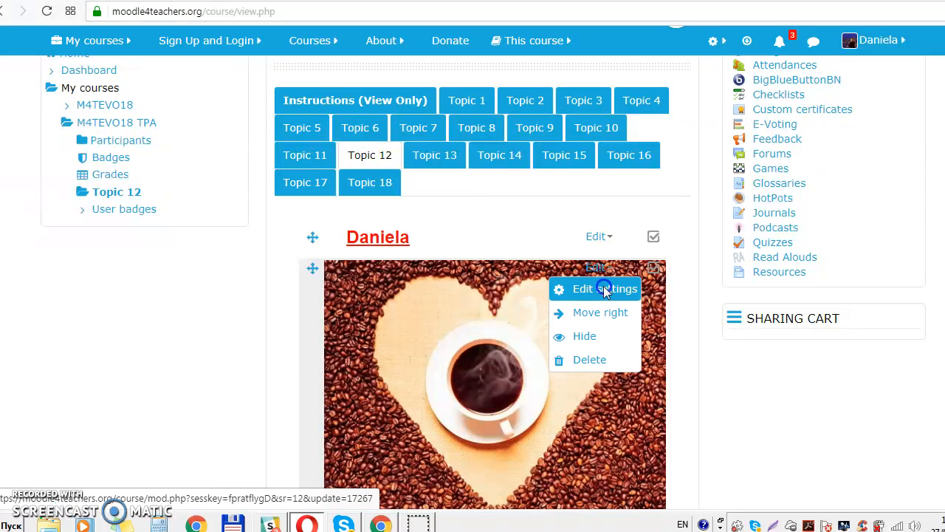
left_click(603, 288)
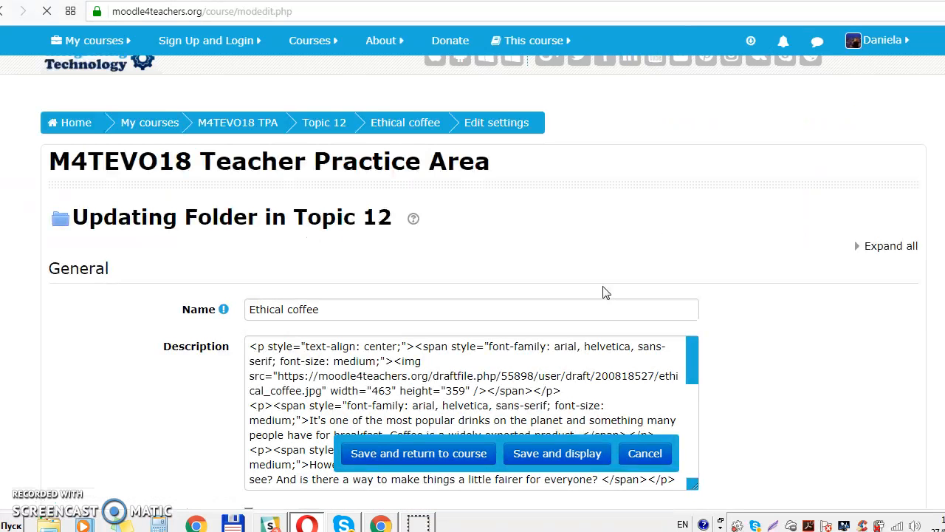
scroll(434, 301, "down", 4)
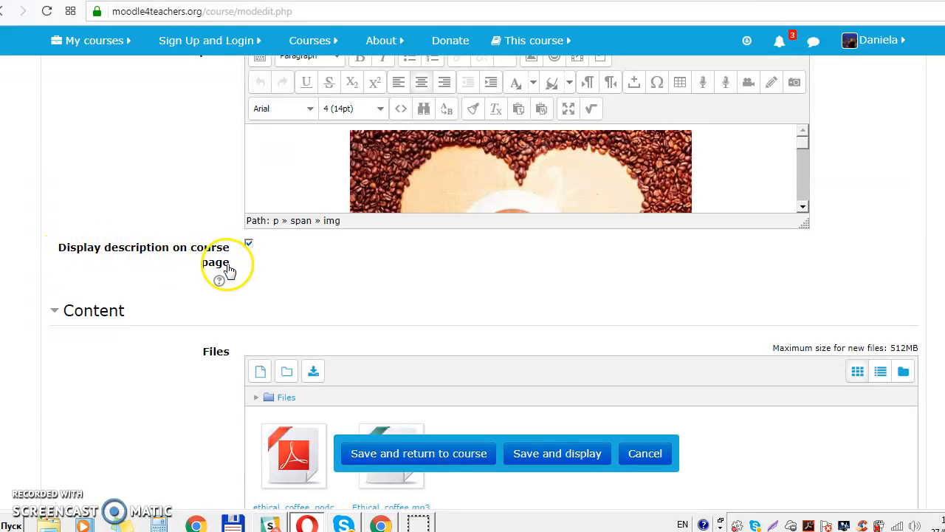
scroll(349, 282, "down", 3)
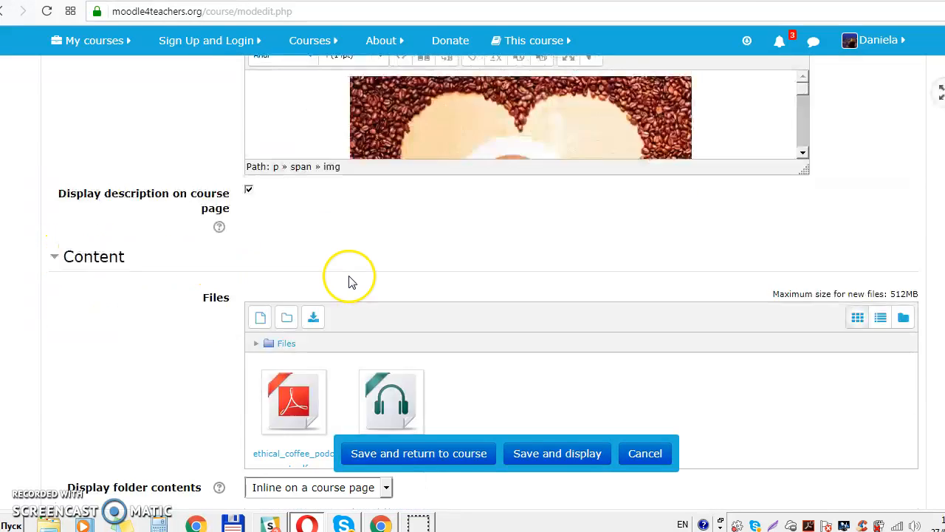
left_click(385, 322)
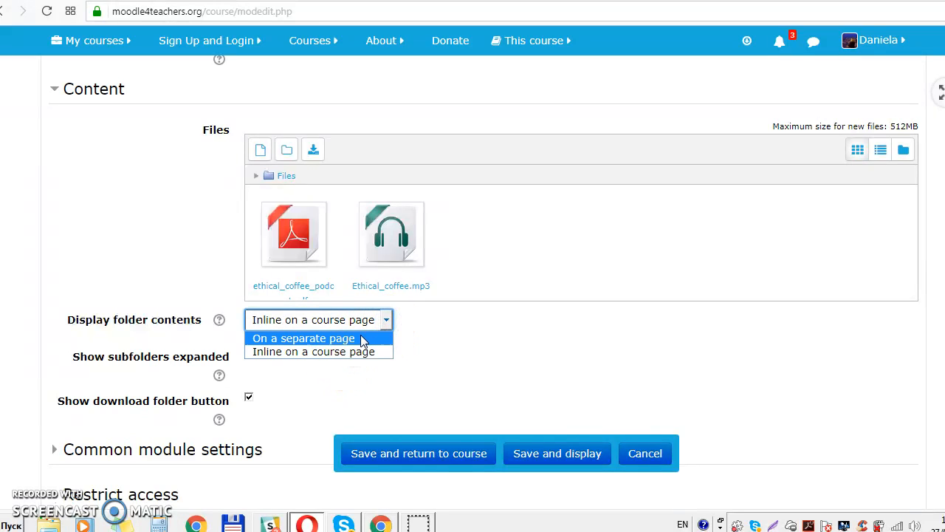
left_click(361, 338)
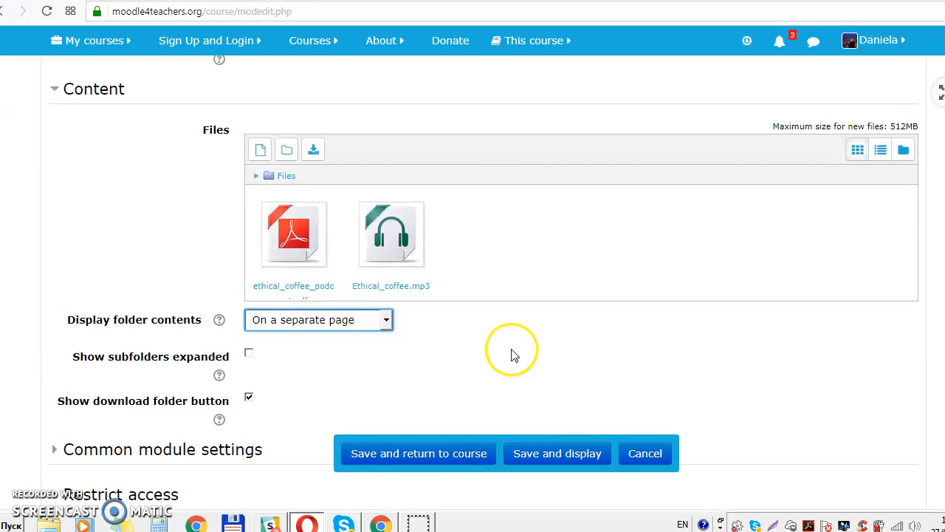
left_click(427, 453)
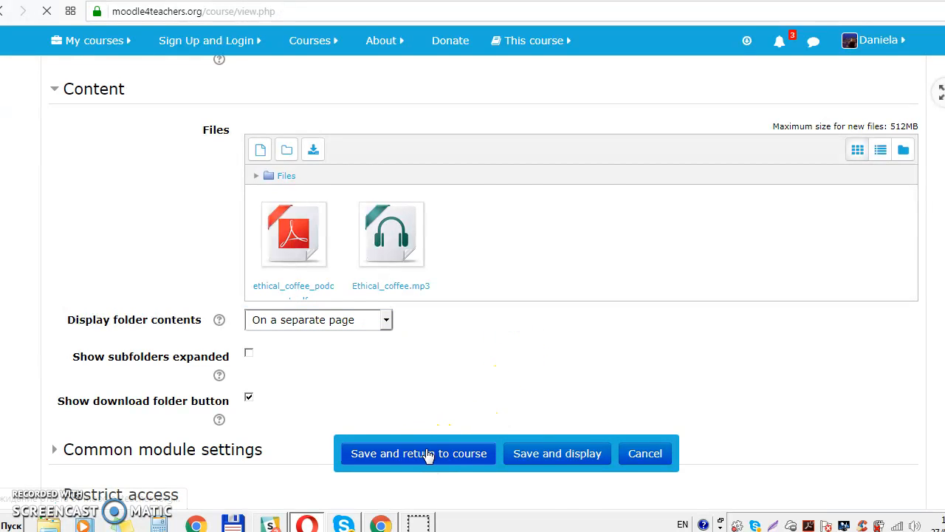
- Examine how the Ethical coffee folder's link, image, description and audio player are laid out in Topic 12
scroll(480, 288, "down", 5)
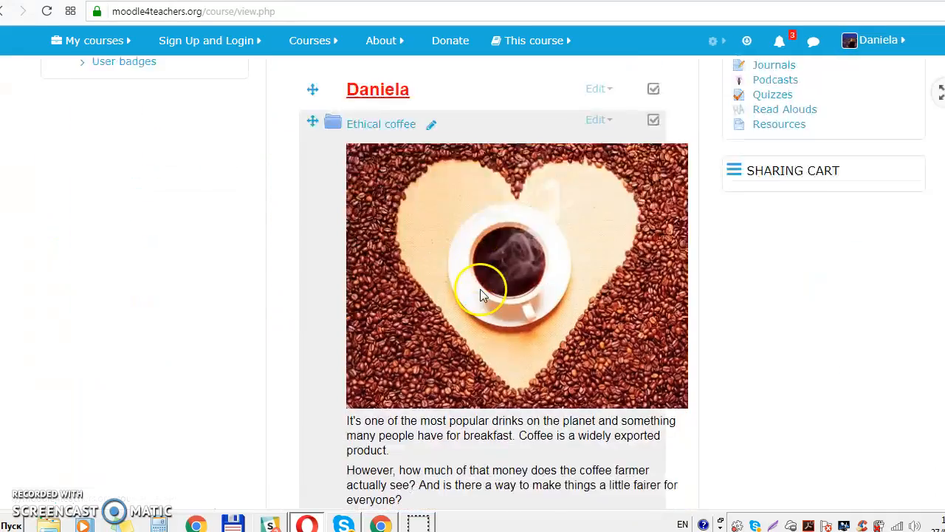
scroll(537, 313, "down", 2)
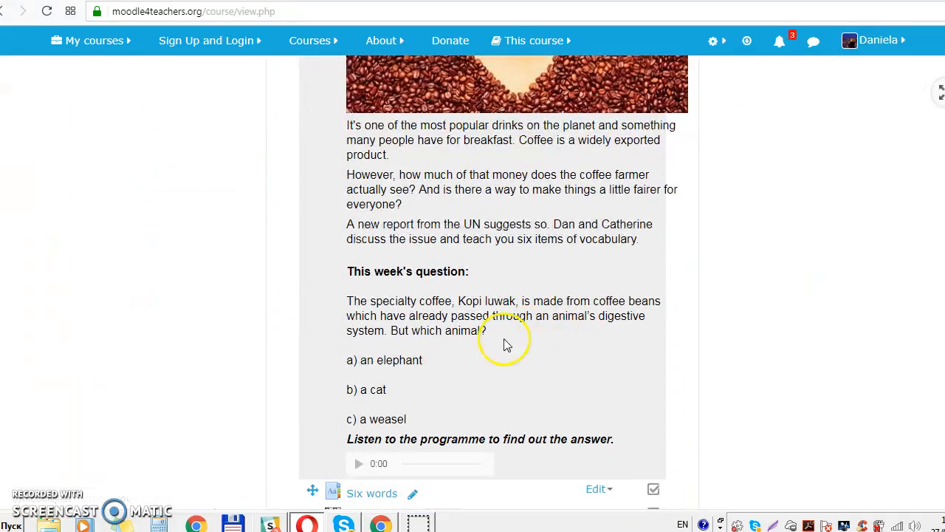
scroll(480, 319, "down", 1)
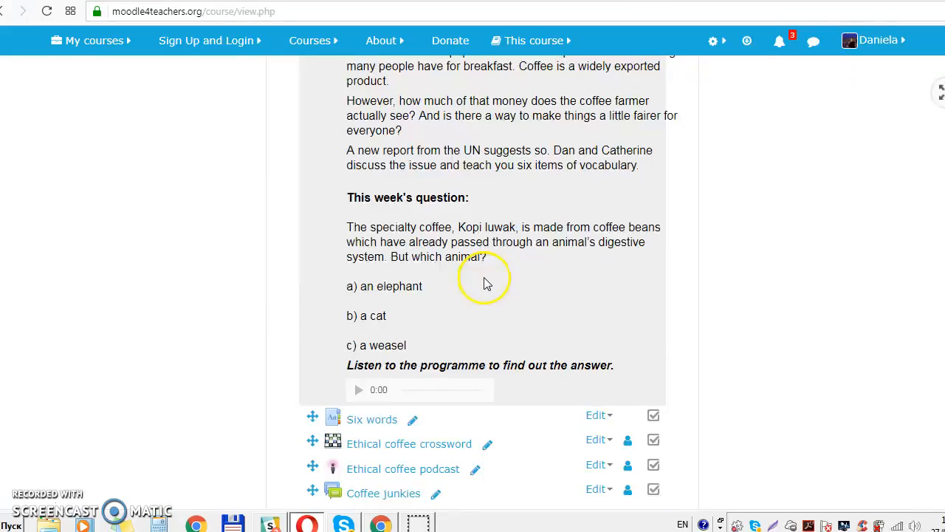
scroll(485, 284, "up", 3)
scroll(489, 281, "up", 3)
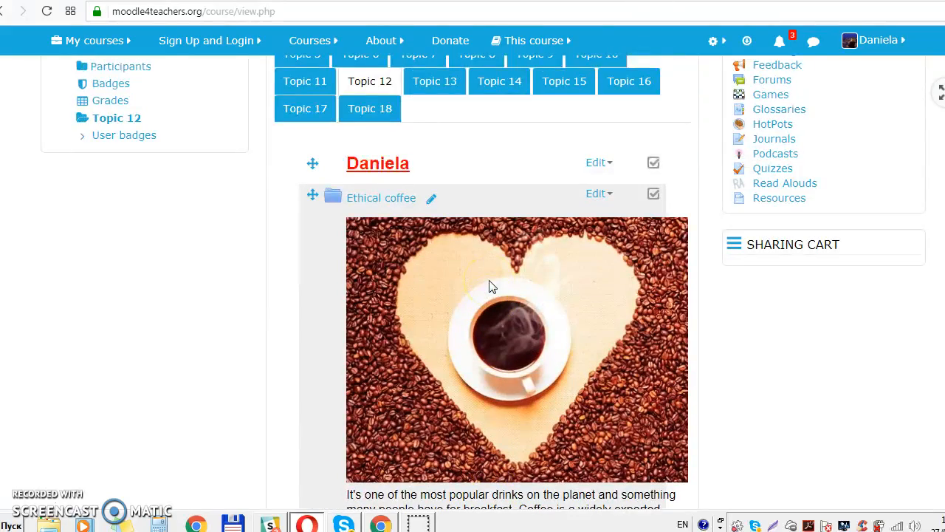
scroll(492, 286, "down", 2)
scroll(489, 287, "up", 2)
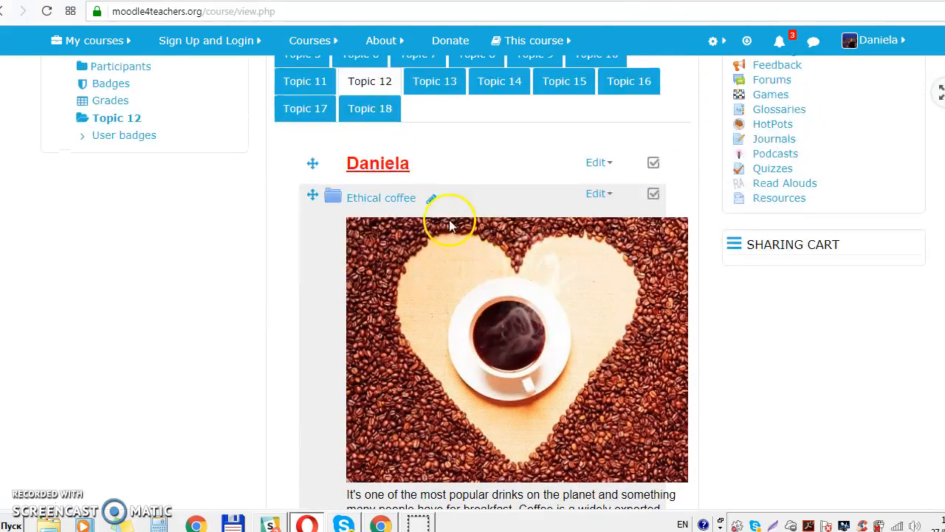
- Open the Ethical coffee folder to check its audio player and files, then return to Topic 12 and look over its items
left_click(379, 199)
scroll(433, 205, "down", 6)
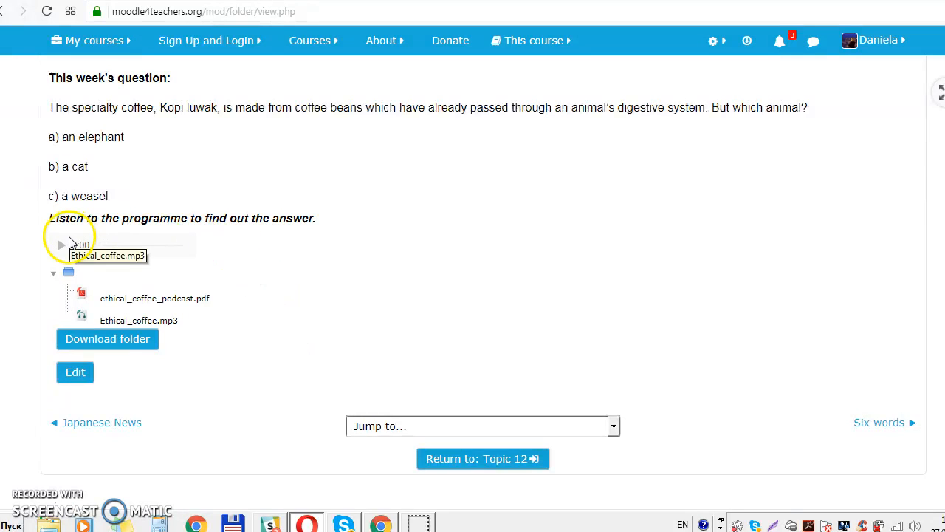
left_click(499, 451)
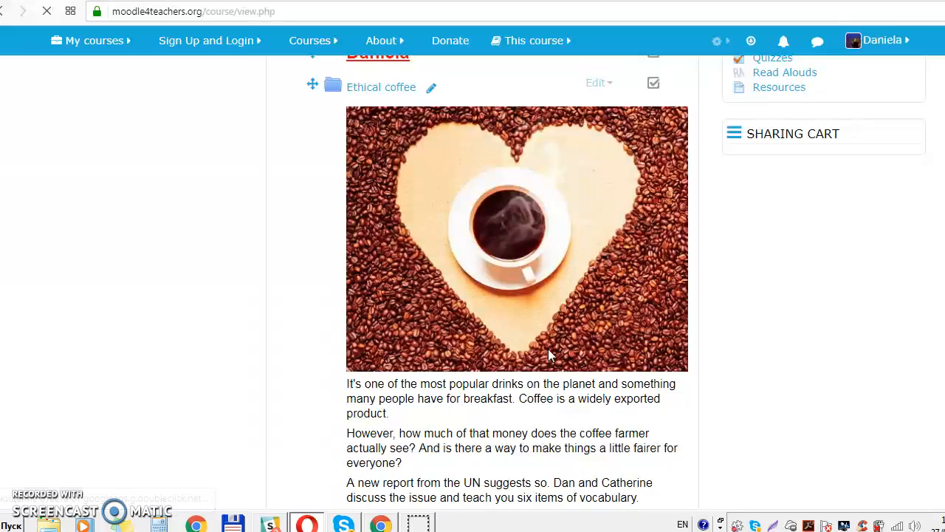
scroll(545, 345, "down", 5)
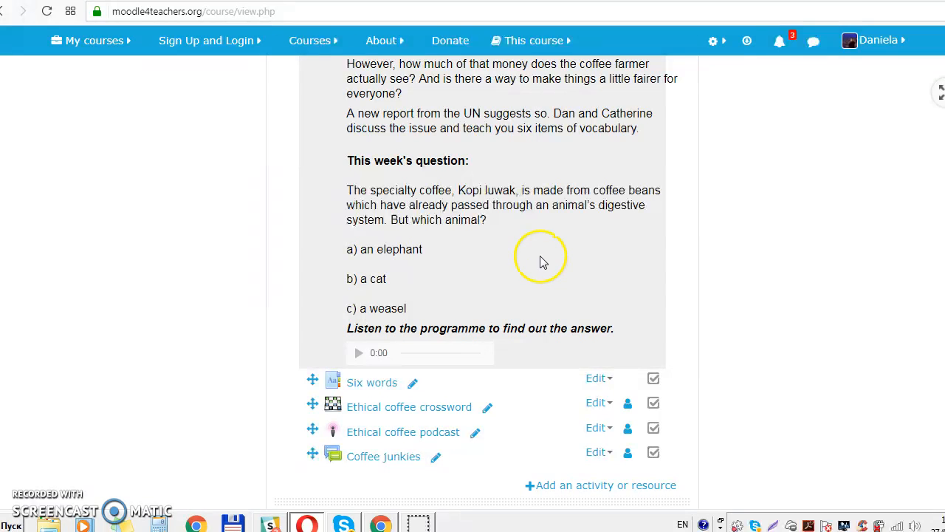
scroll(540, 259, "down", 2)
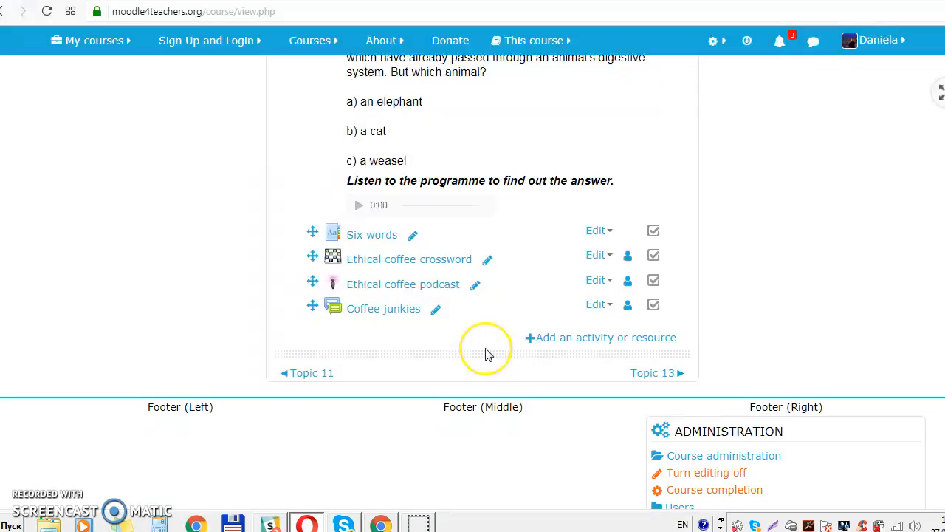
scroll(484, 347, "up", 3)
scroll(486, 353, "up", 5)
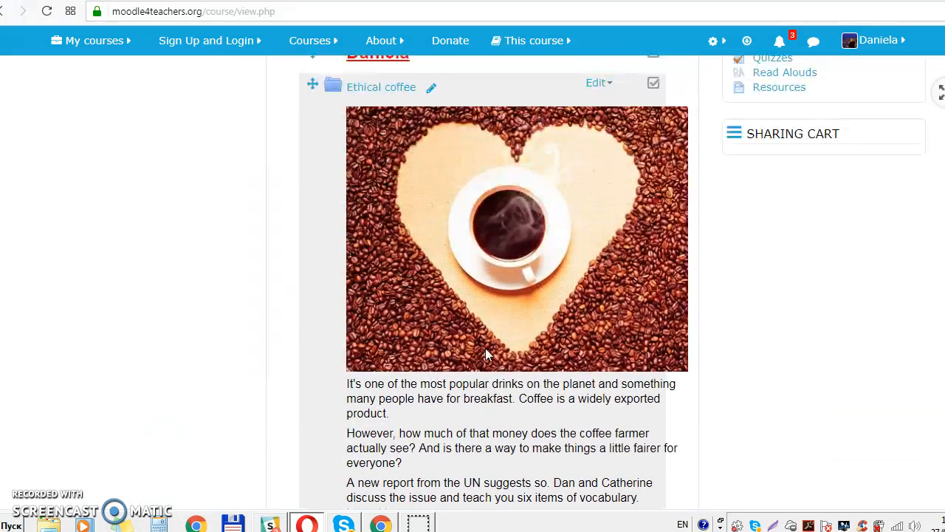